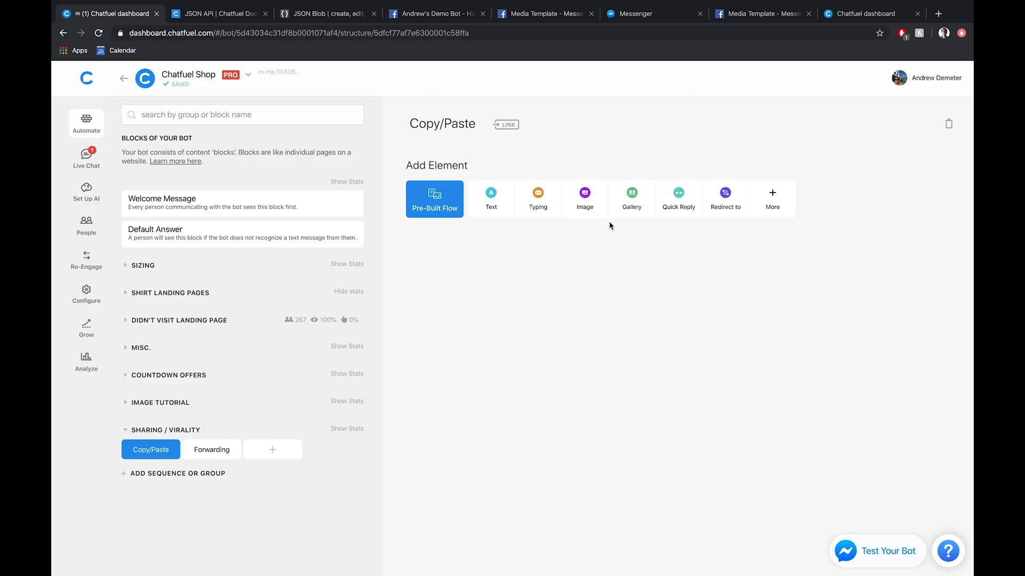
- Add a Gallery element with one empty card to the Copy/Paste block
left_click(631, 200)
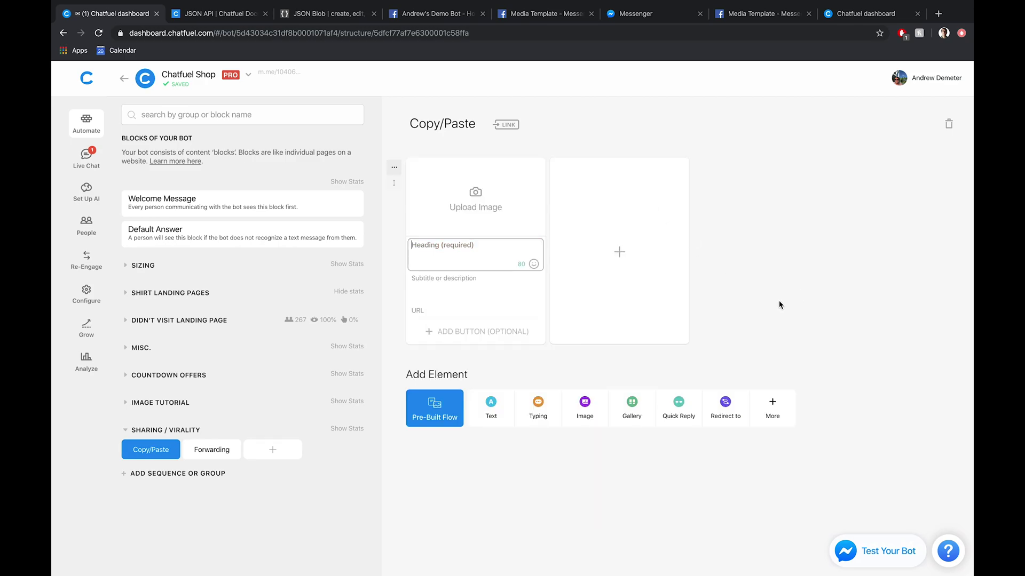
left_click(523, 327)
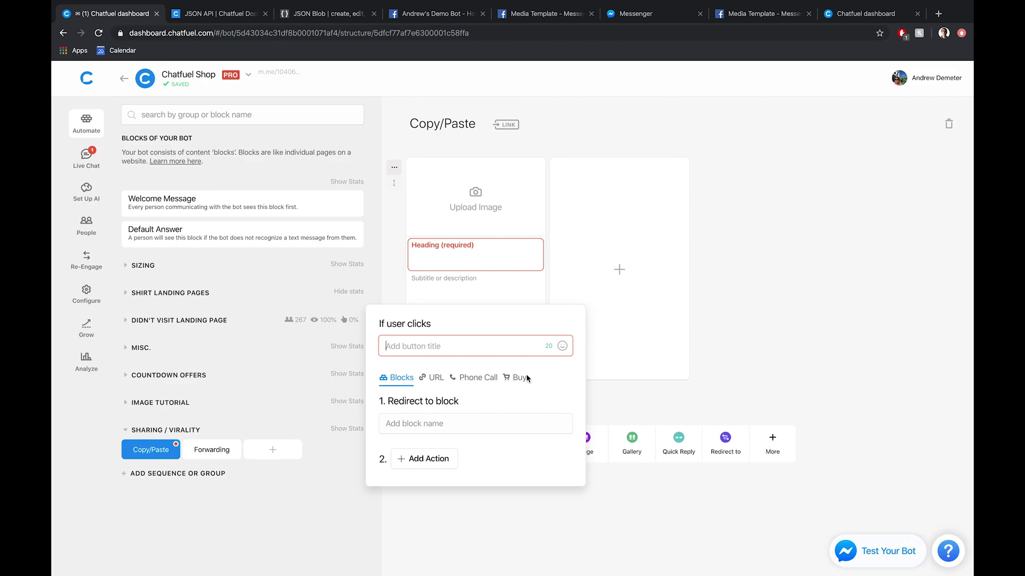
left_click(745, 363)
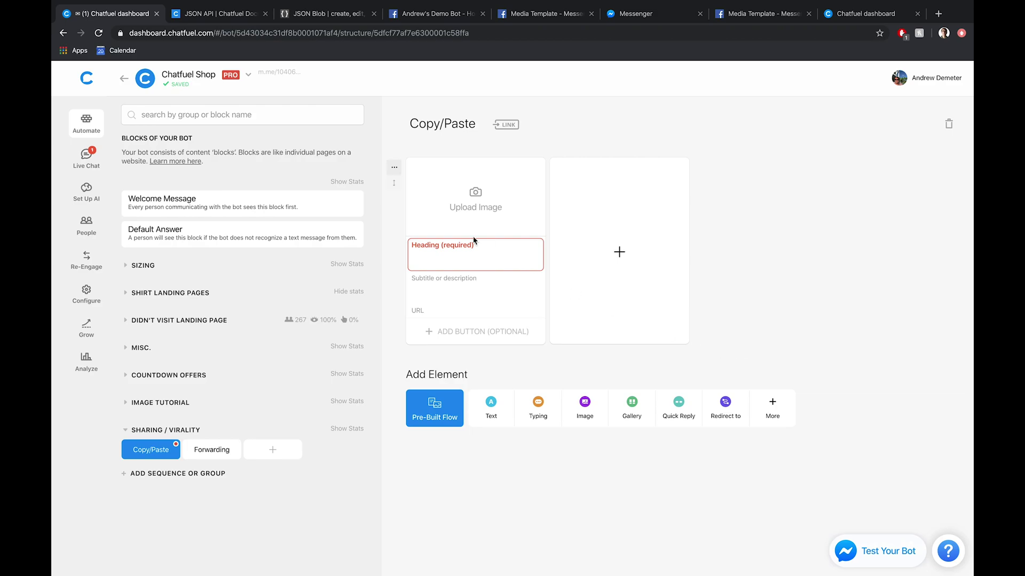
- Delete the gallery card from the Copy/Paste block, leaving it with no elements
left_click(394, 168)
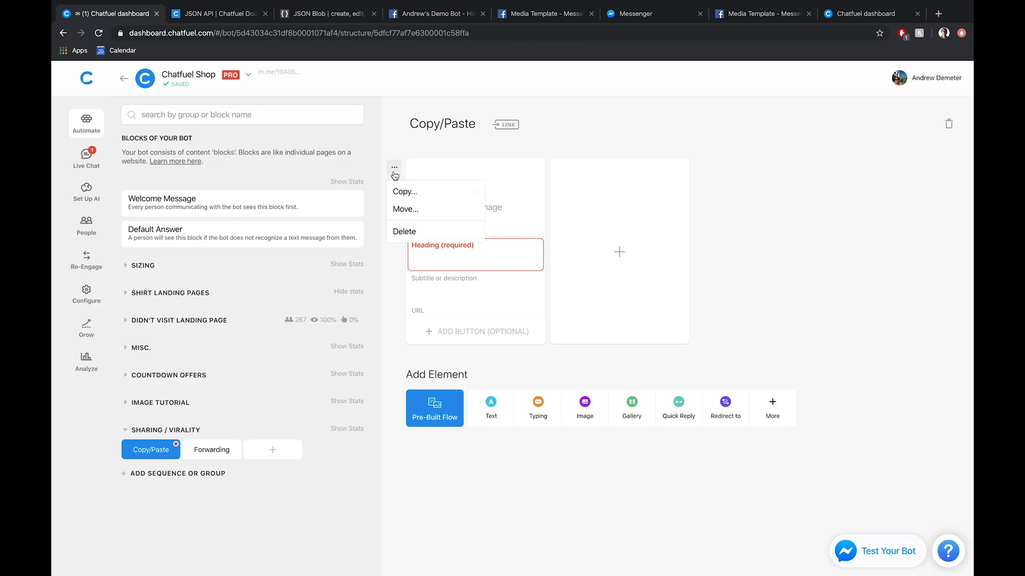
left_click(415, 231)
left_click(575, 358)
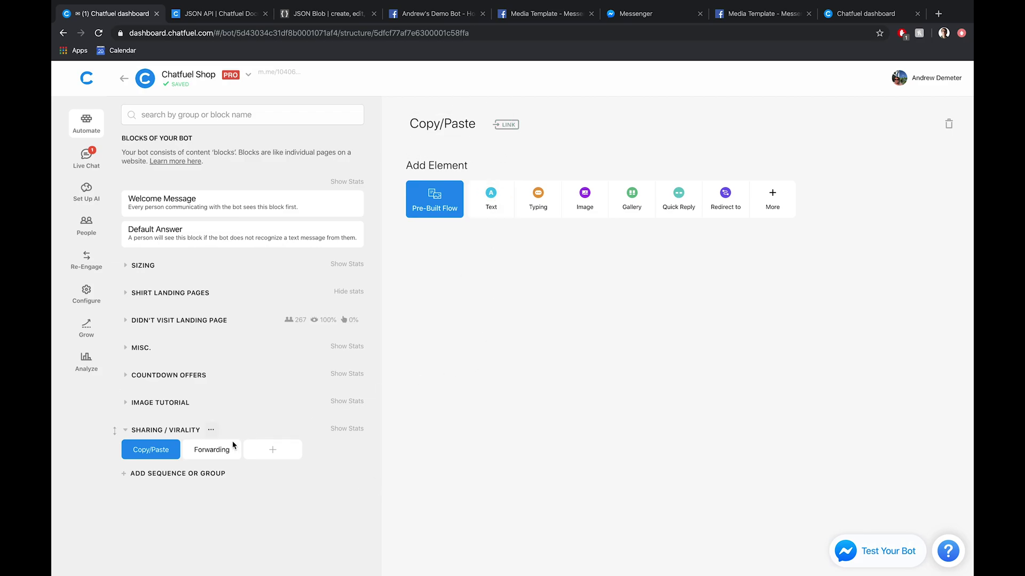
left_click(213, 451)
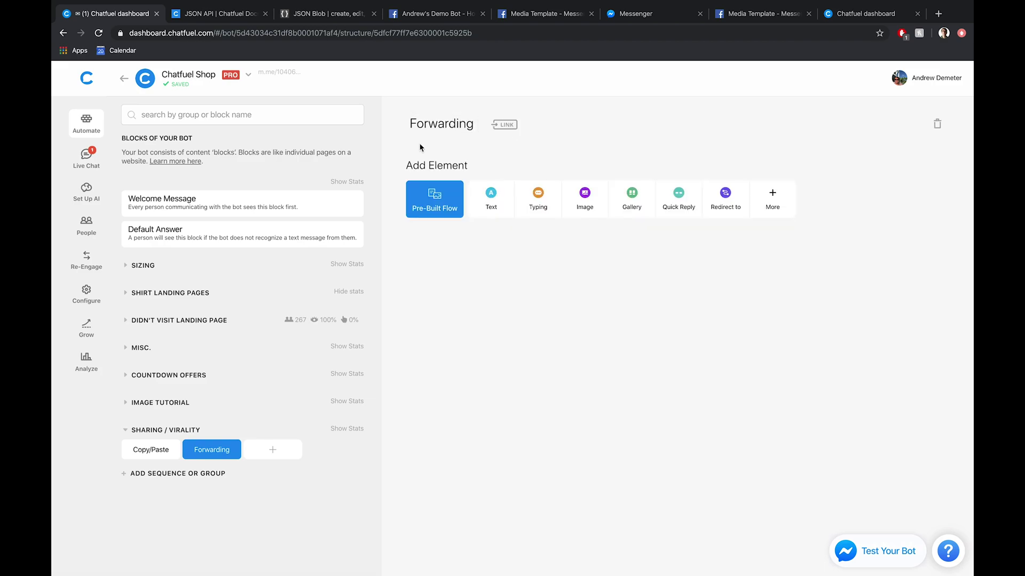
left_click(149, 451)
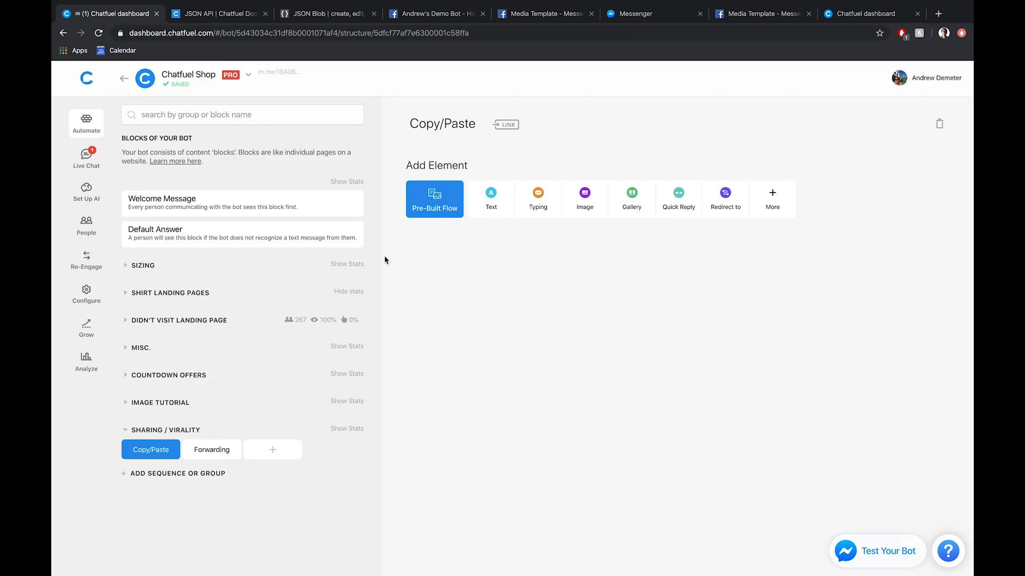
- Add a text card: 'Hold down the message below to copy it, and then share the quiz with your friend on M…'
left_click(489, 218)
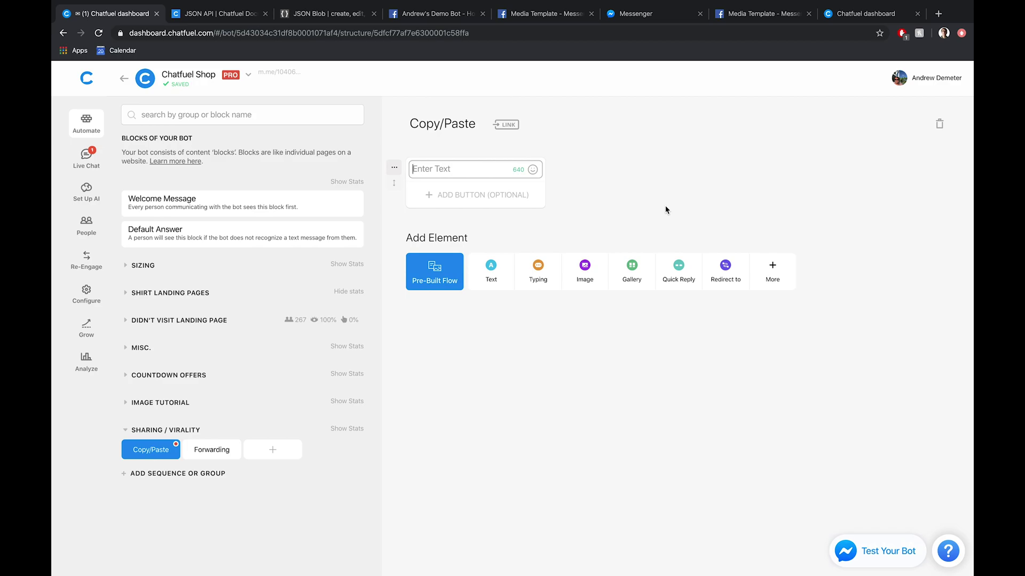
type("Hold down the message below")
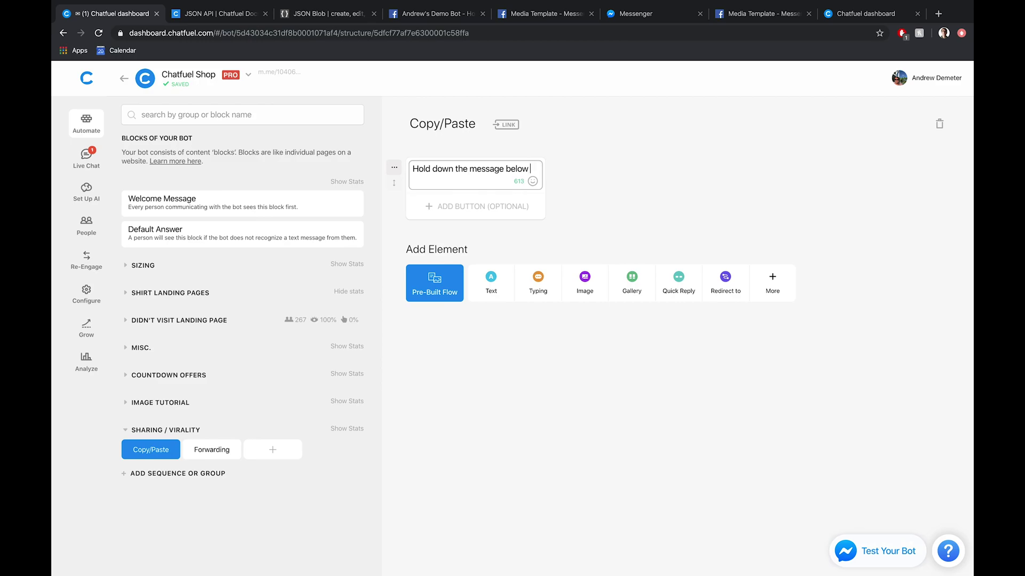
type(" to copy it, and then share the quiz with")
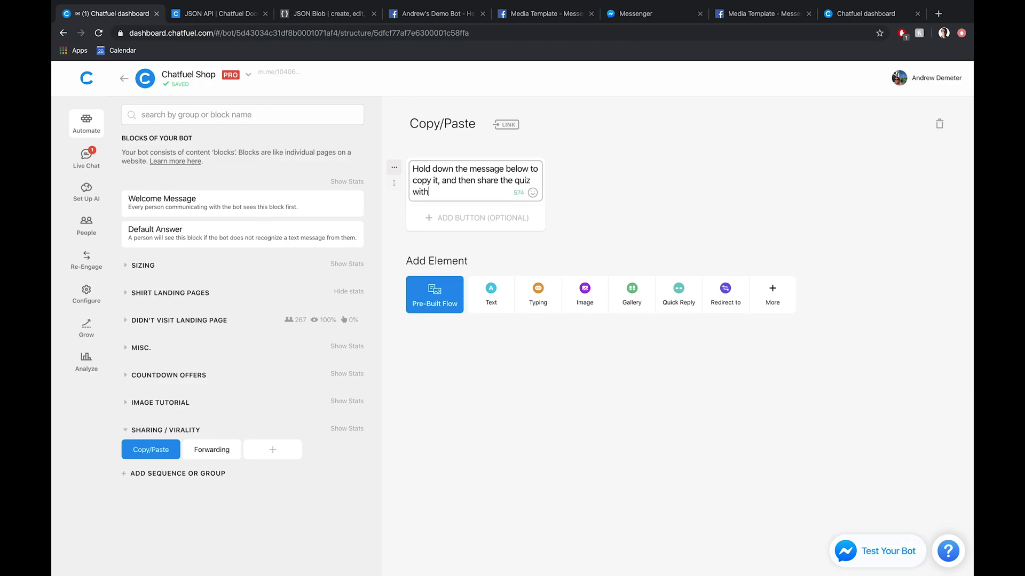
type(" your friend on Messenger...")
left_click(725, 217)
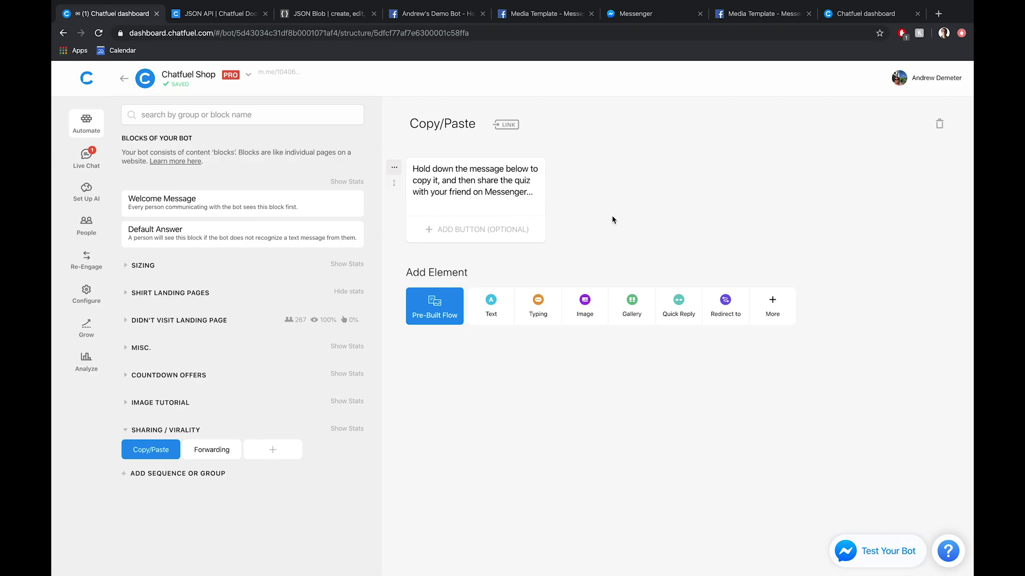
- Add a second text card containing the link m.me/andrewsdemobot
left_click(491, 304)
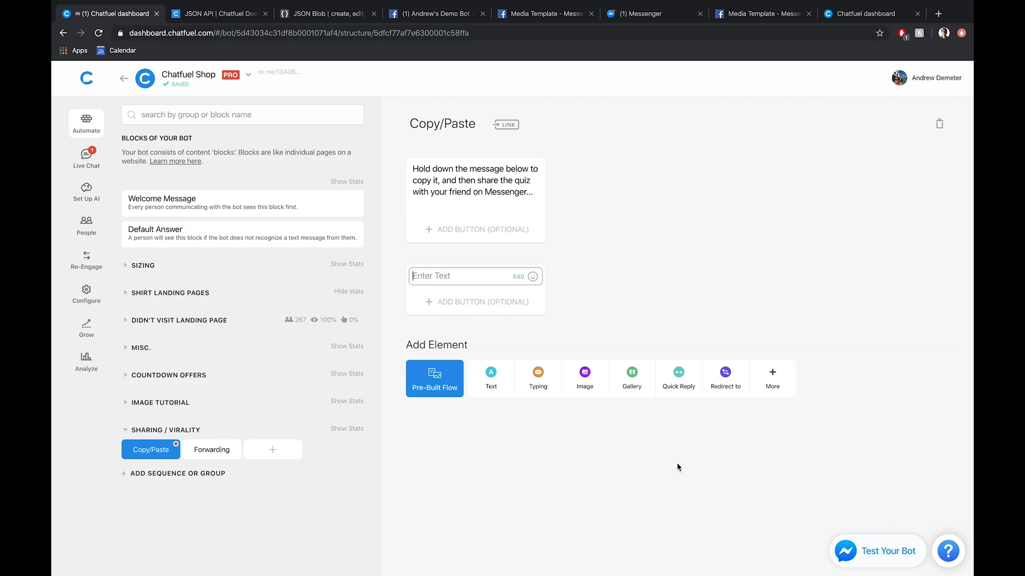
type("m.me/andrewsdemobo")
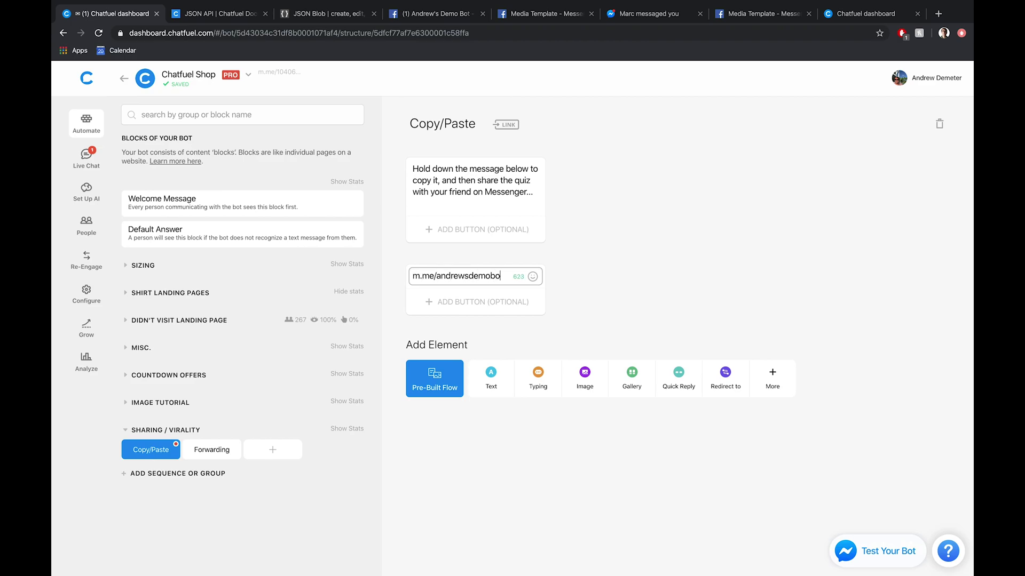
type("t")
left_click(809, 303)
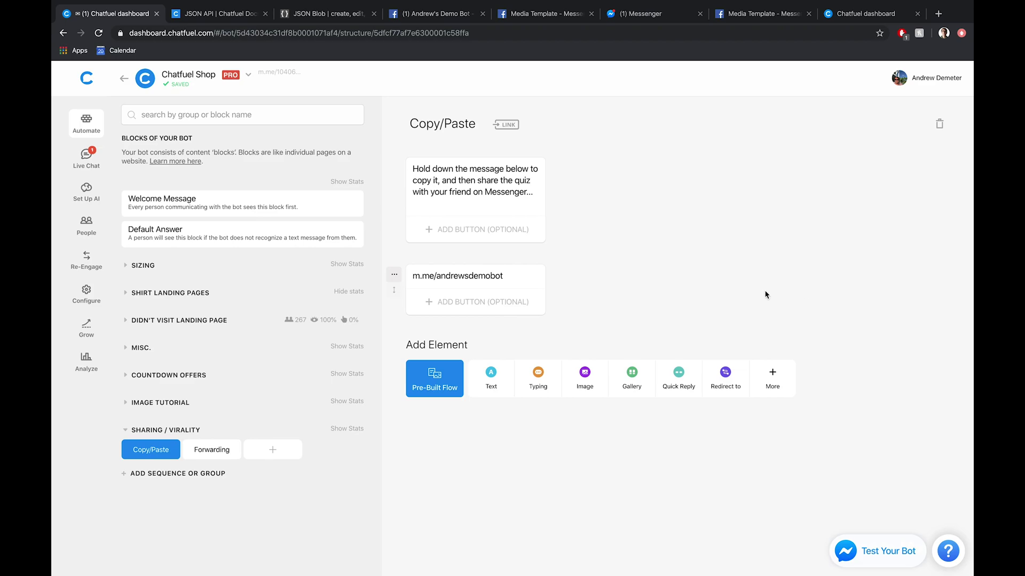
left_click(412, 276)
- Above the link, write 'Hey, it's {{first name}}. I just took this ice cream quiz and my favorite flavor is {{flavor}}'
key("Return")
key("Return")
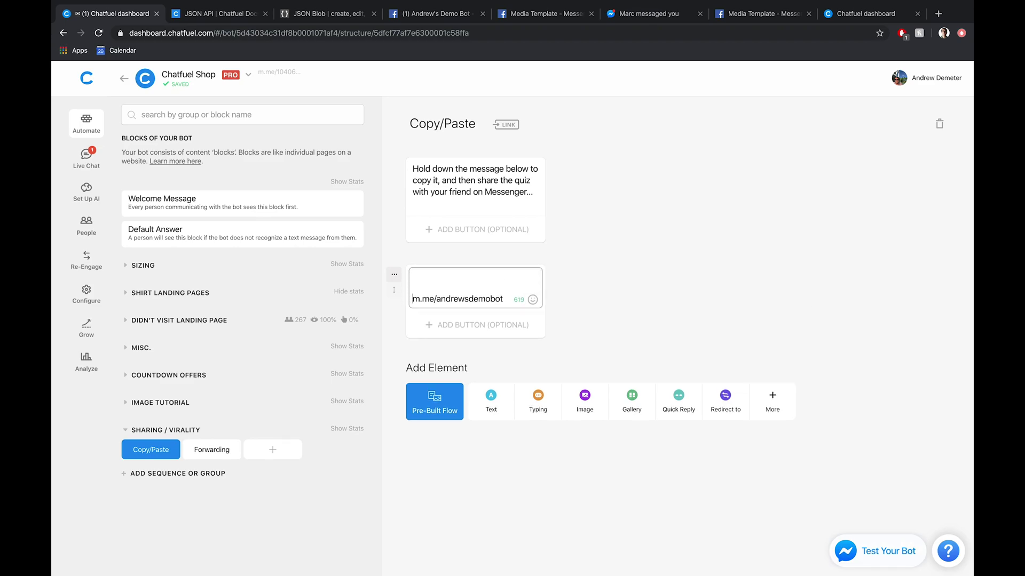
type("Hey, it")
key("Return")
key("BackSpace")
type("'s {{first")
key("Return")
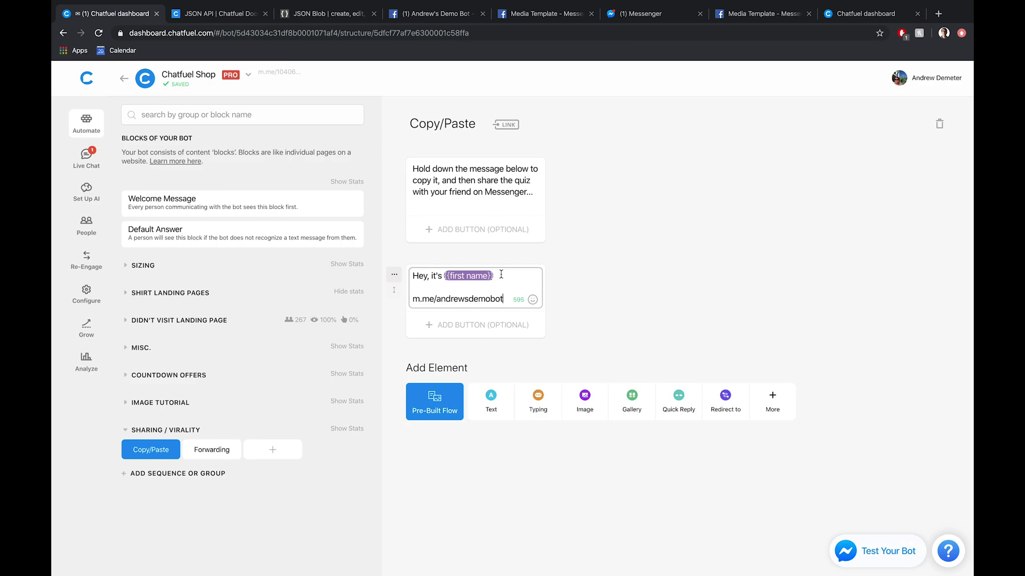
type(". I just took this ice")
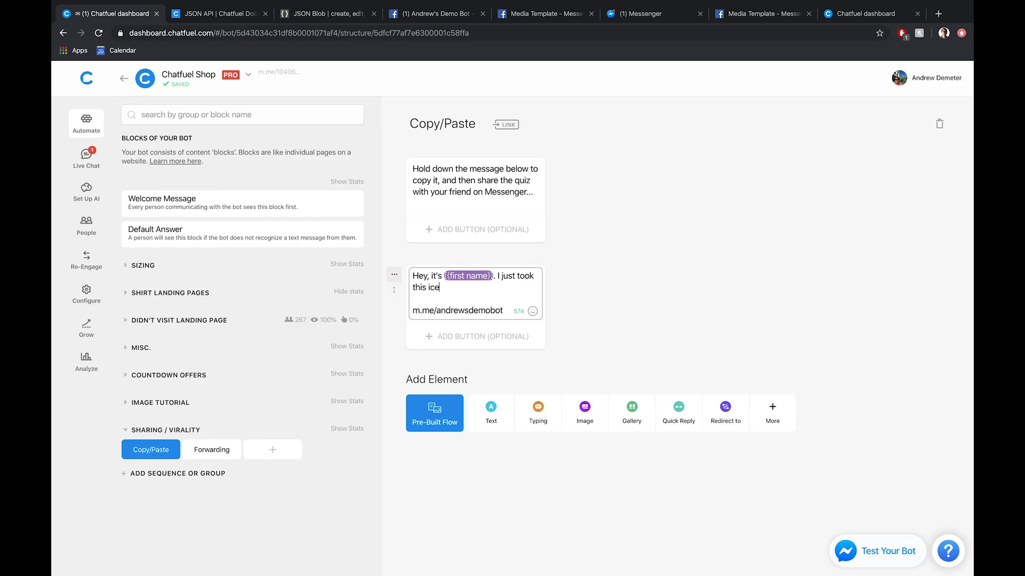
type(" cream quiz and ")
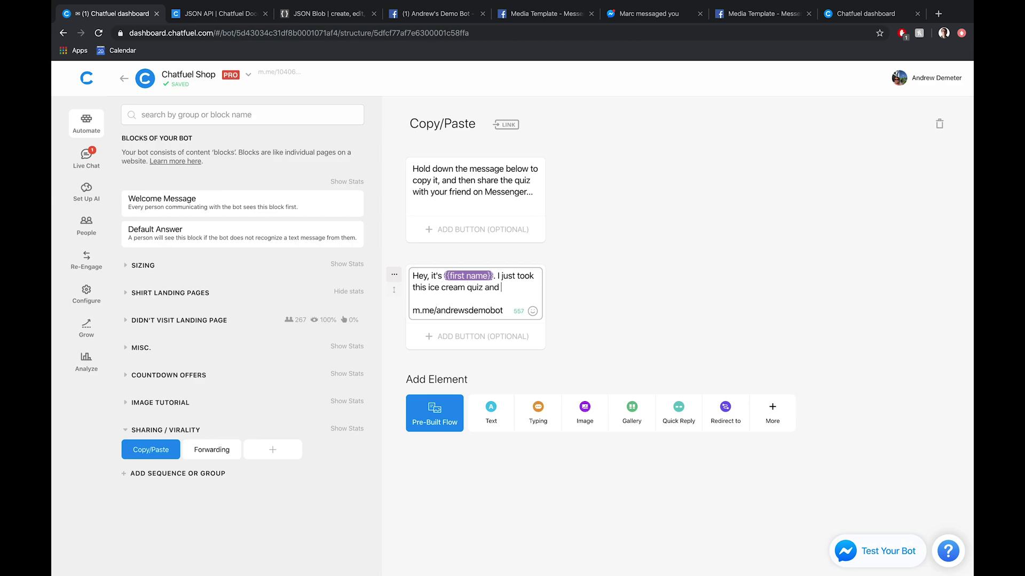
type("my favorite flavor is")
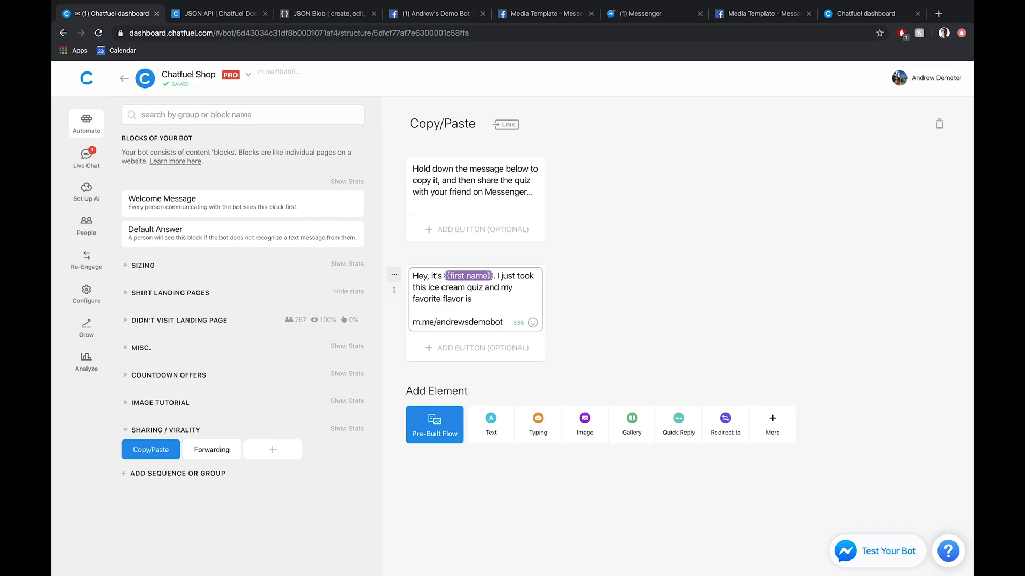
type("{{")
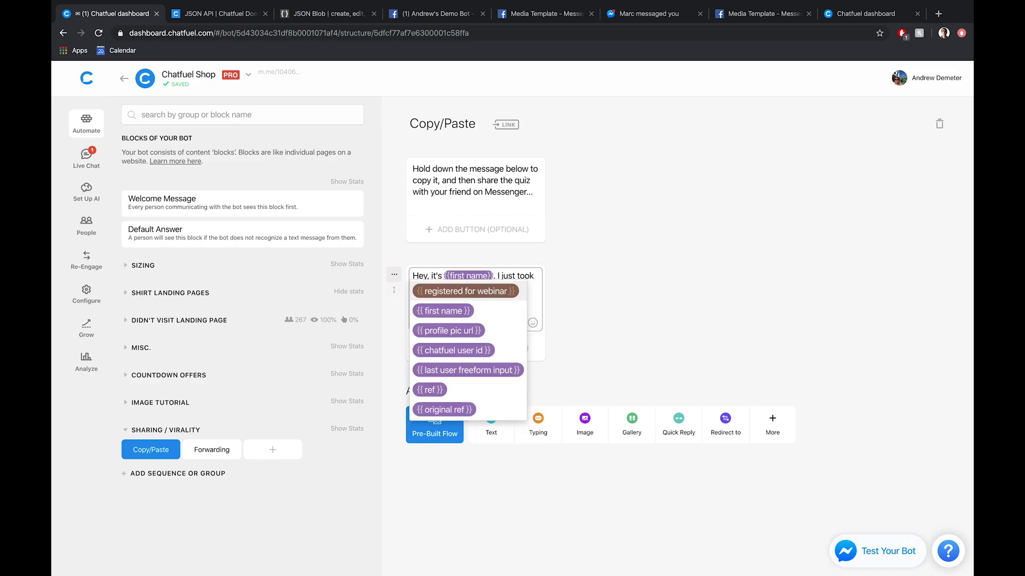
type("flavor}}.")
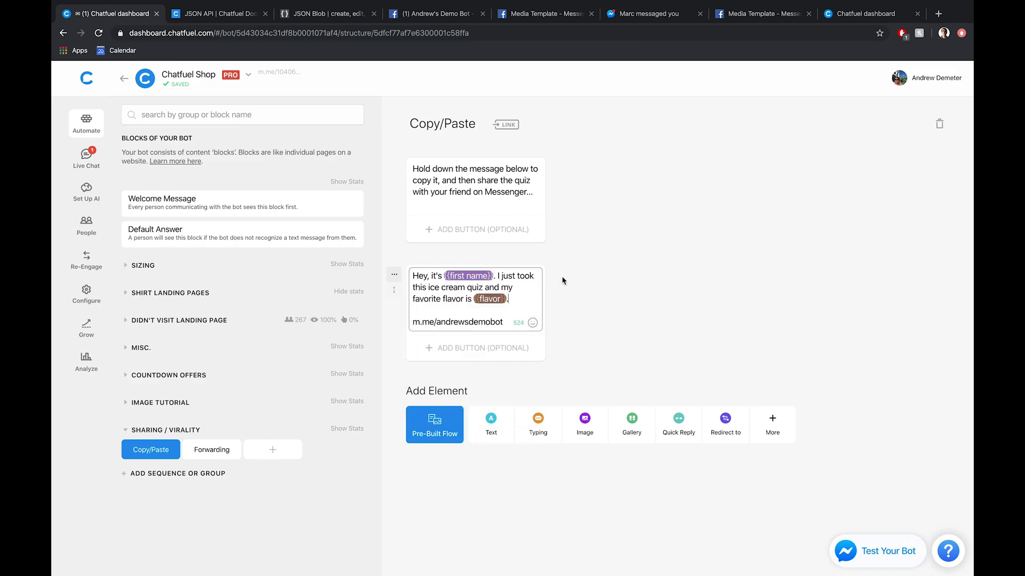
- Add the closing line 'Take the quiz below and share your results with me, too!'
key("Return")
key("Return")
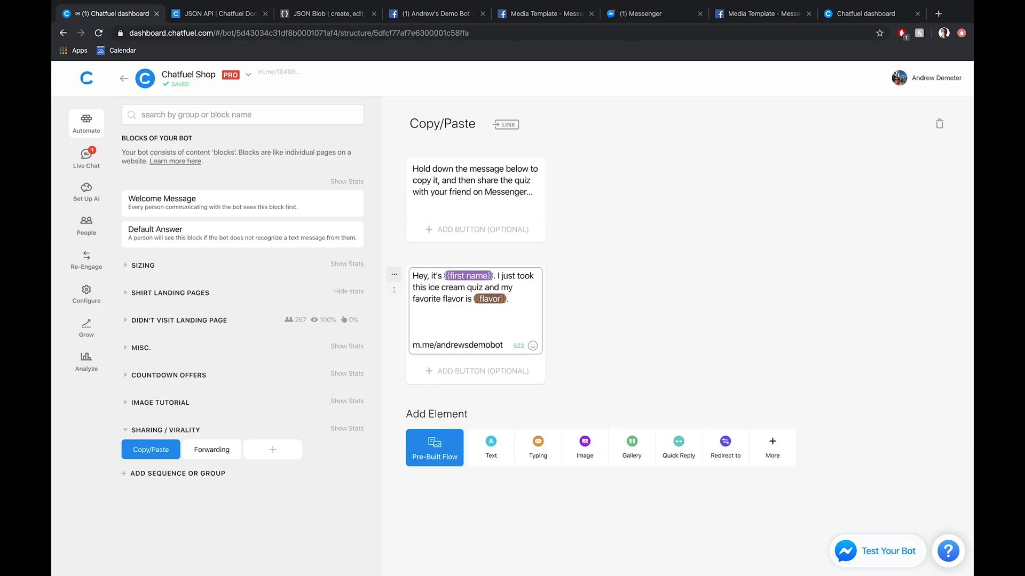
type("Take the quiz below and share ")
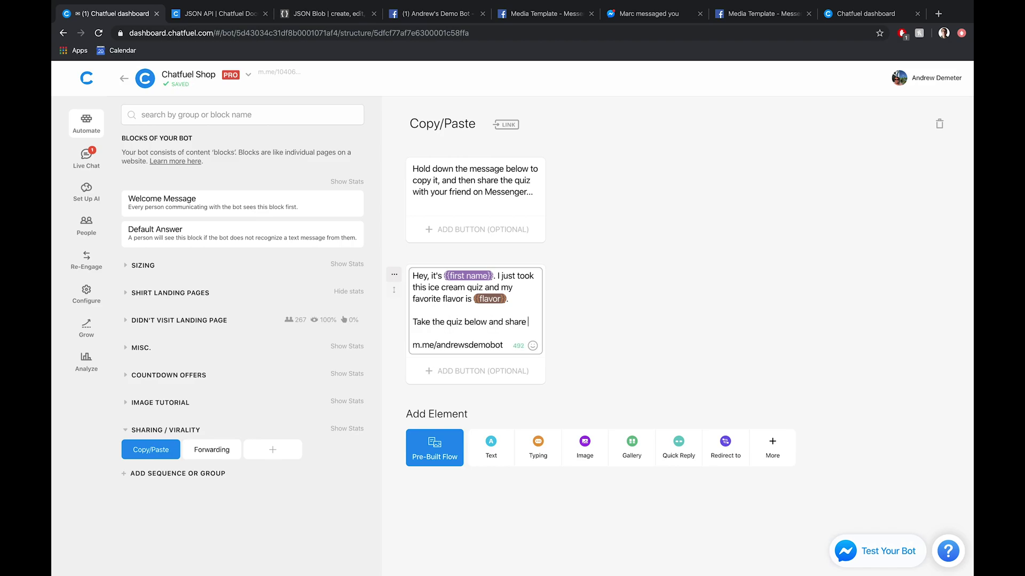
type("your results with me, too!")
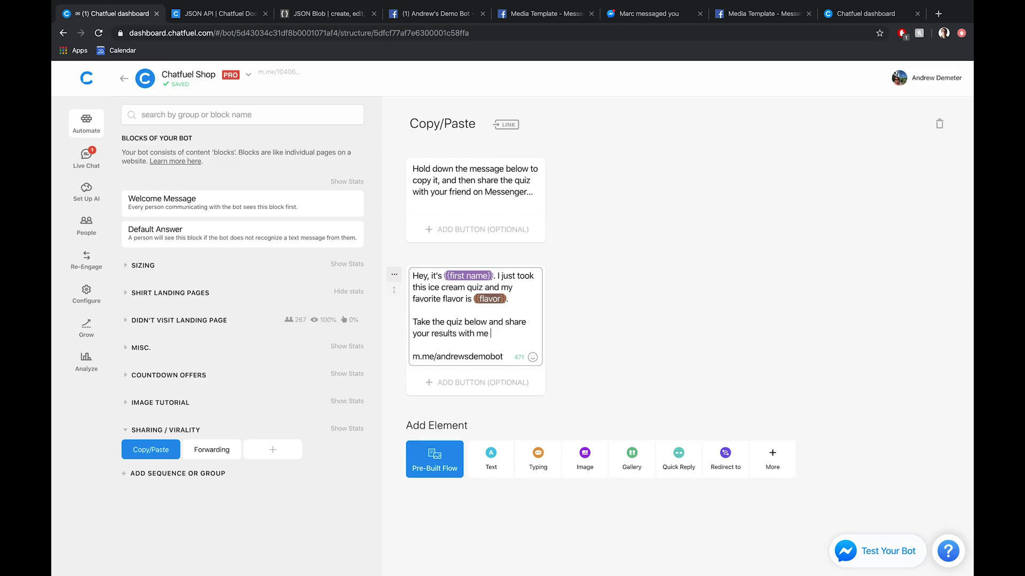
left_click(646, 280)
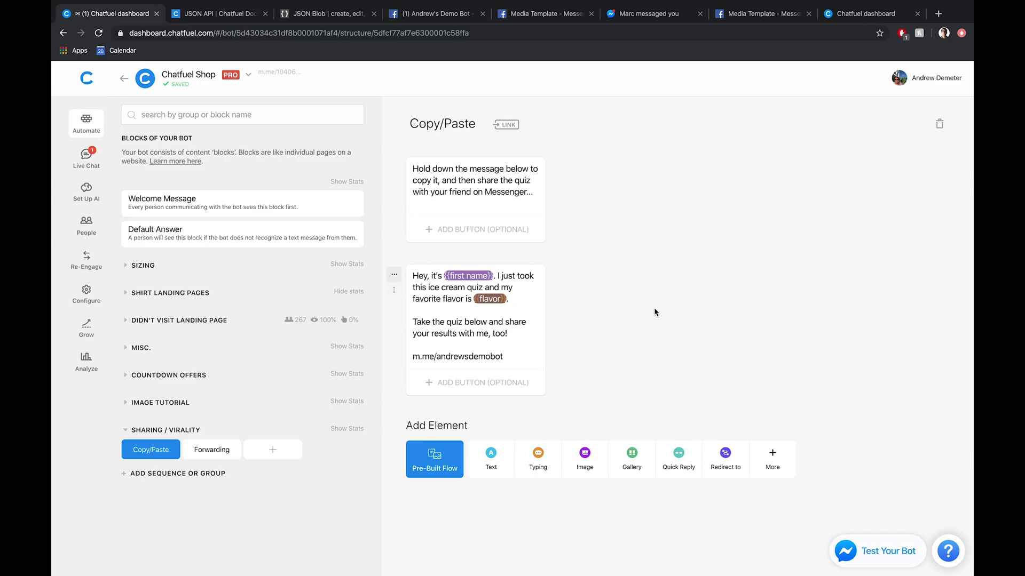
left_click(211, 450)
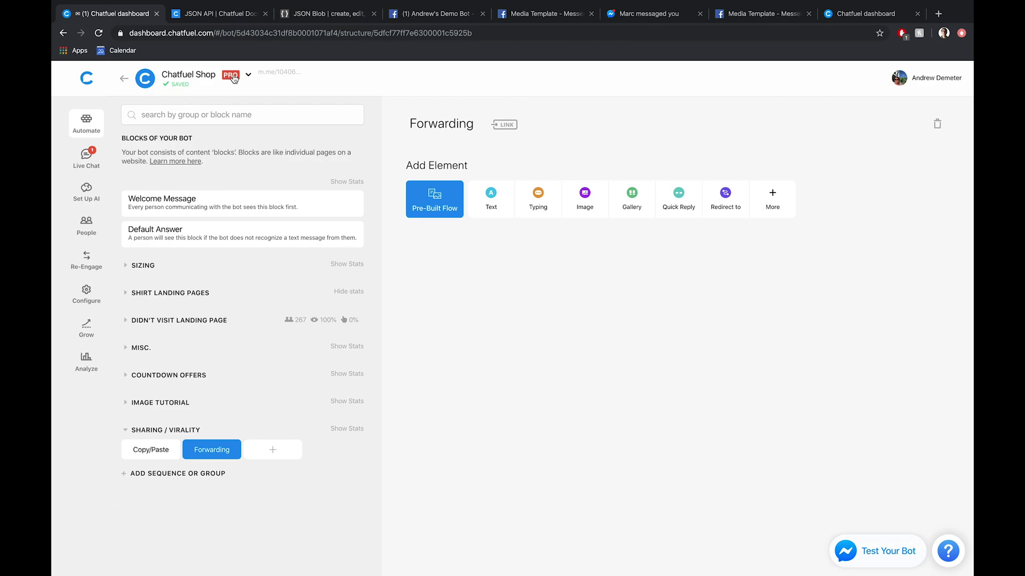
- Bring up the JSON API help article's Facebook-post media template example
left_click(238, 20)
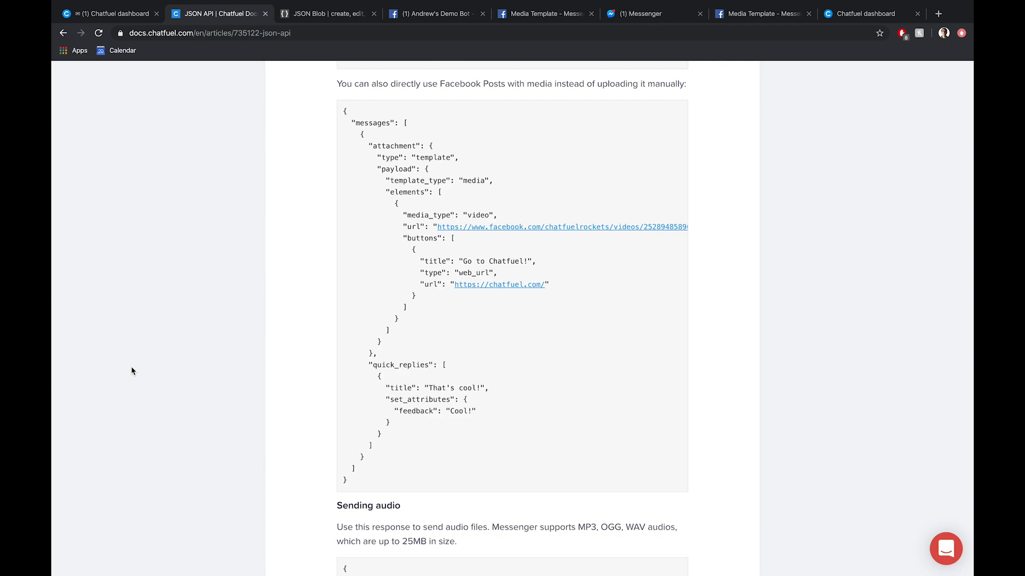
- Select the entire Facebook Posts media JSON example in the help article
left_click_drag(344, 111, 396, 478)
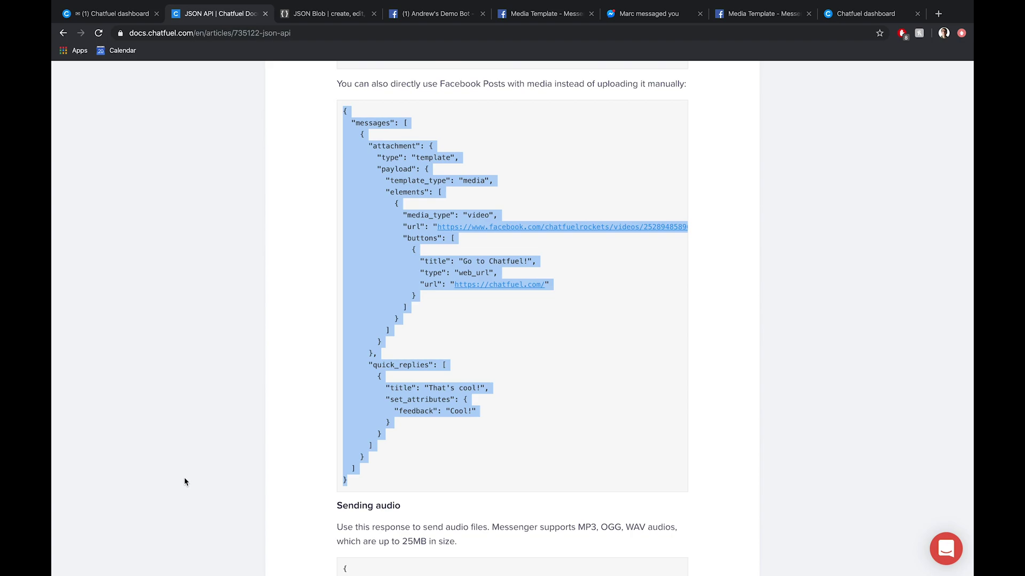
left_click(326, 16)
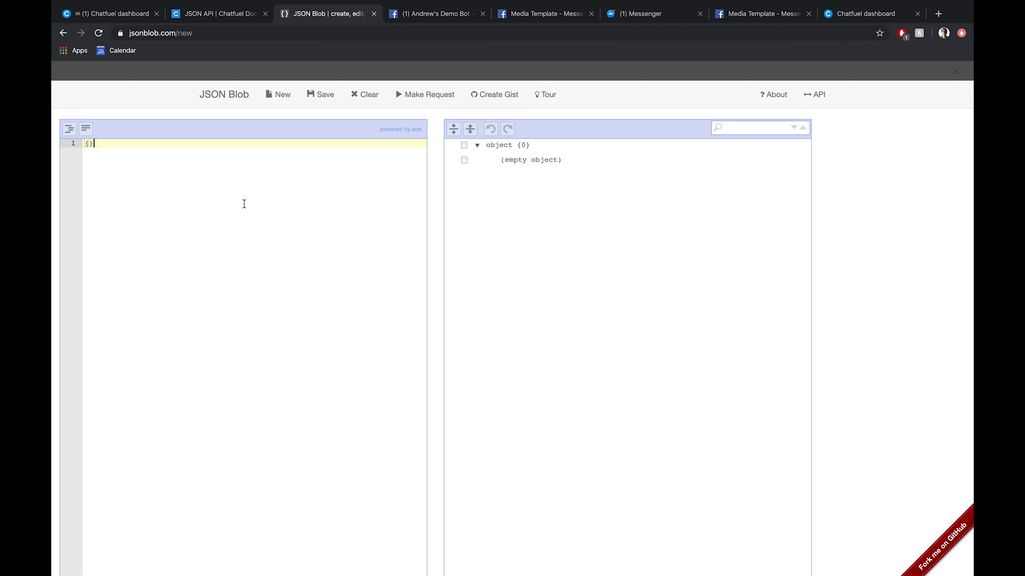
- Paste the media template into JSON Blob and change media_type from video to image
key("ctrl+v")
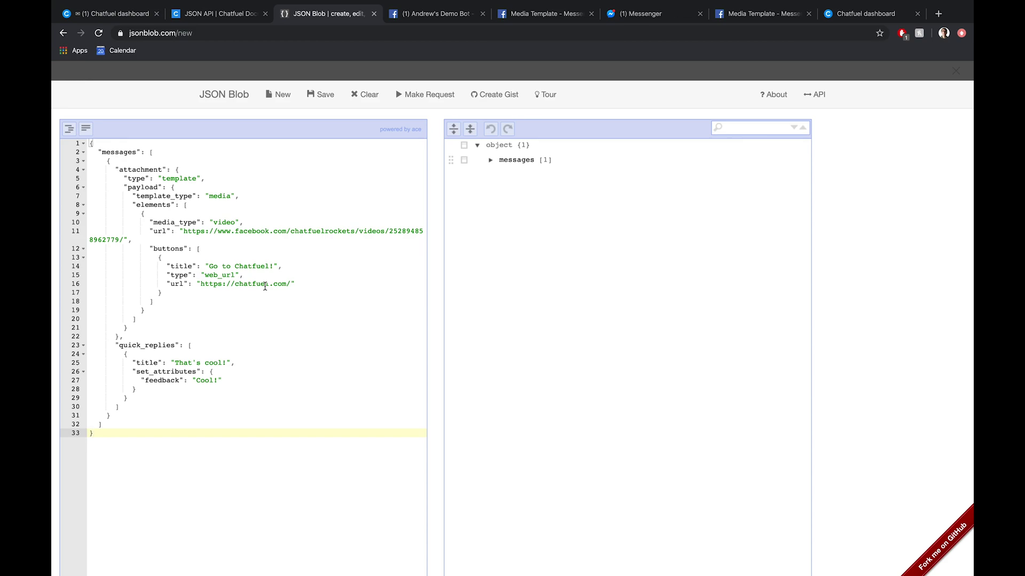
double_click(223, 223)
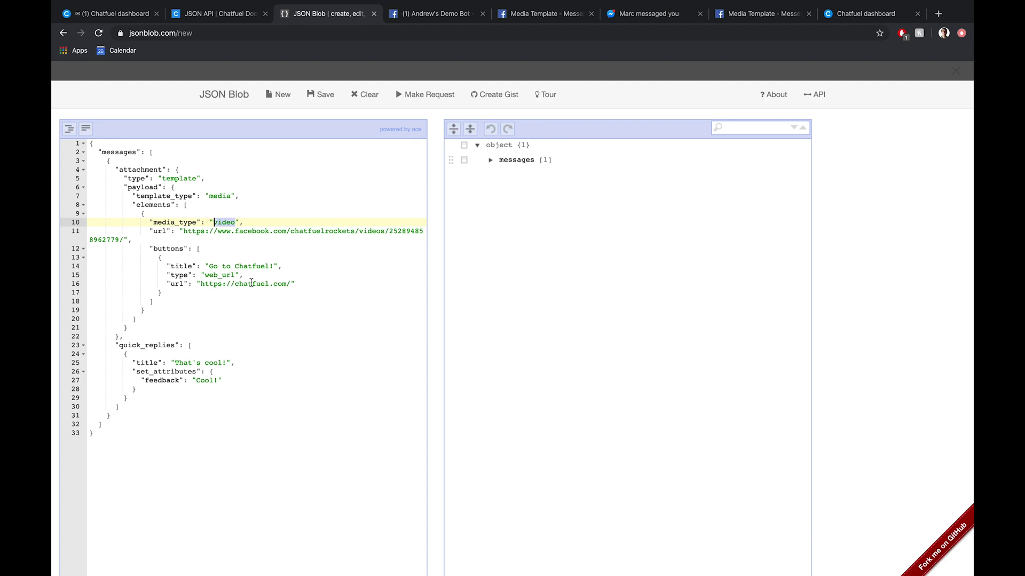
type("image")
- View the bot Page's pink ice-cream cone photo post on Facebook
left_click(441, 20)
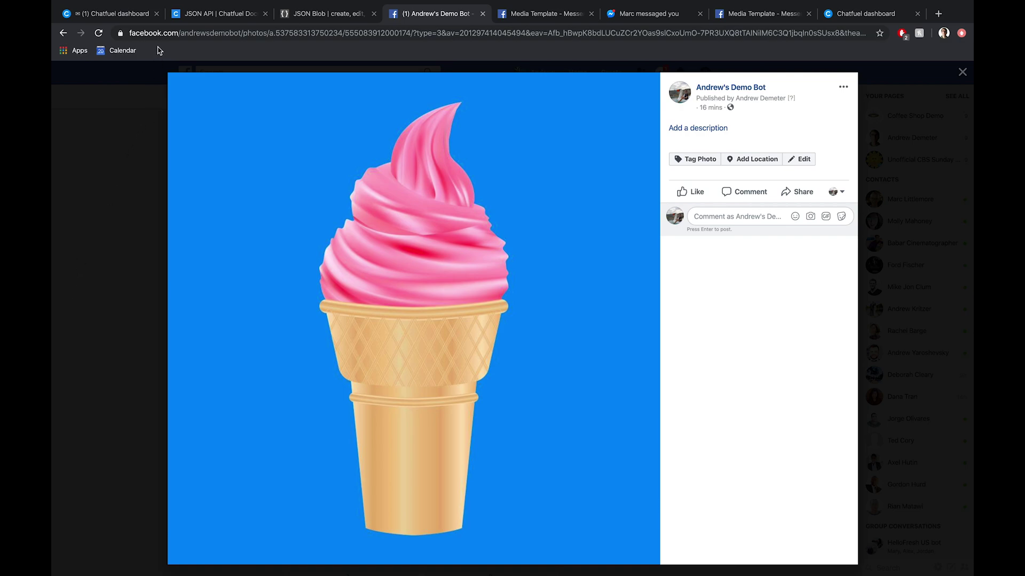
left_click(328, 17)
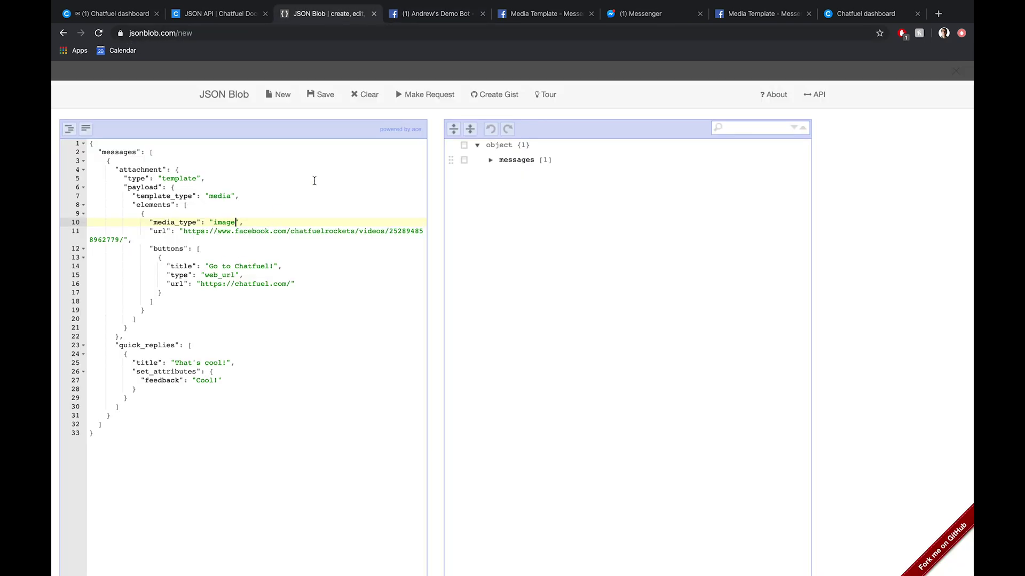
left_click(441, 20)
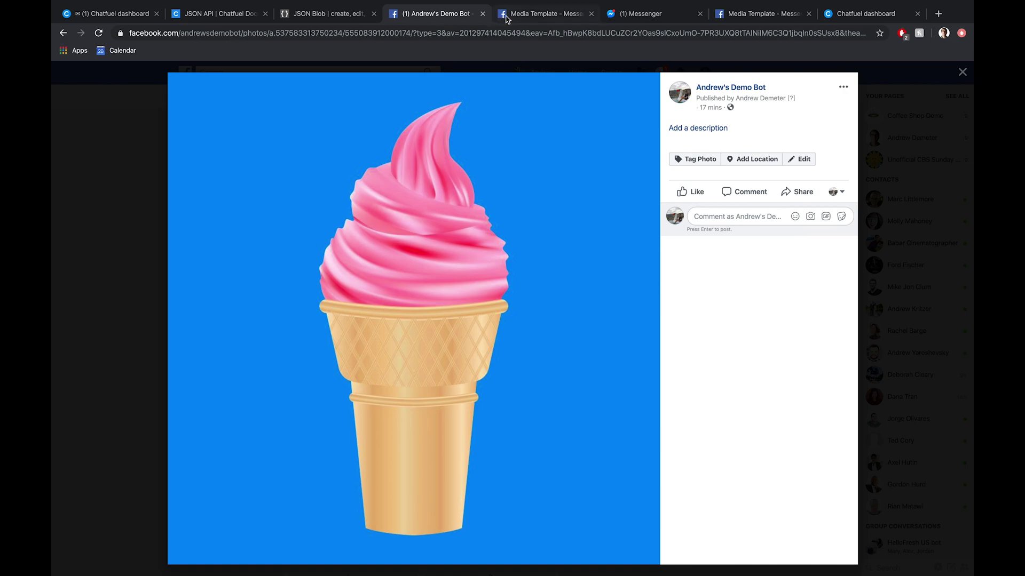
- Select the Image / Facebook Page URL format in the Media Template developer docs
left_click(522, 19)
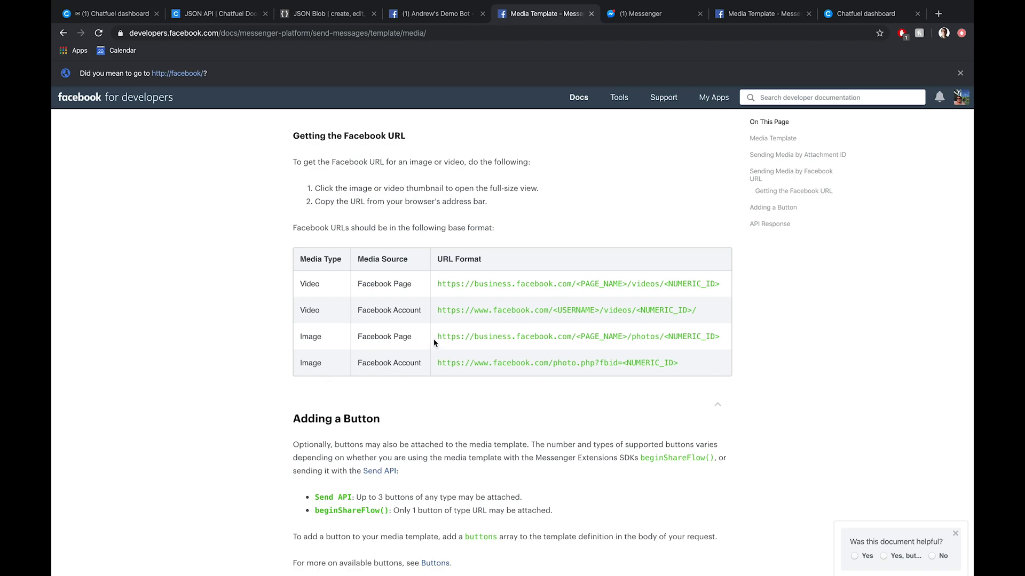
left_click_drag(437, 336, 720, 337)
key("super+c")
- Paste the Facebook photo URL format over line 11's url and fill in page name andrewsdemobot
left_click(319, 15)
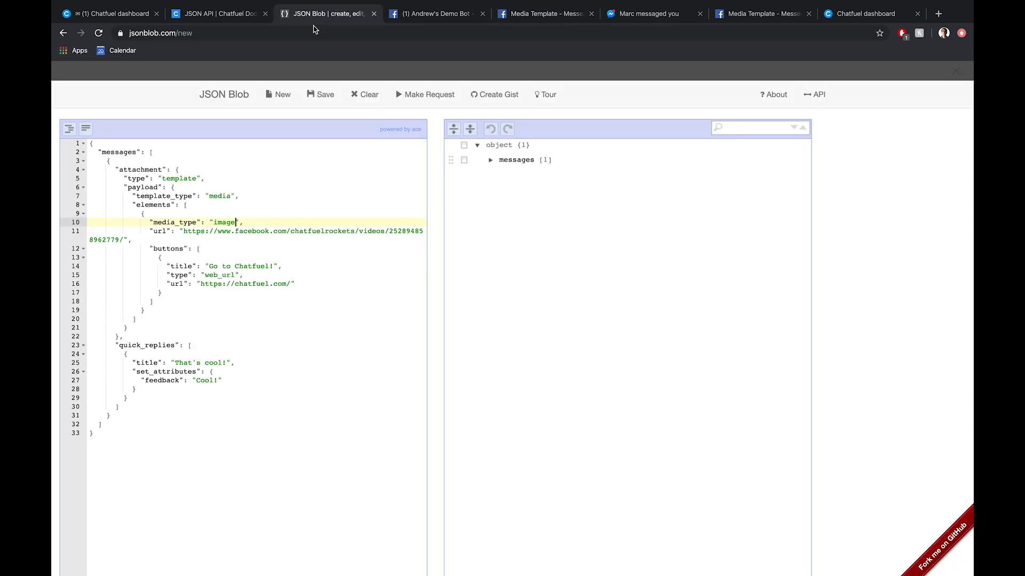
left_click_drag(183, 230, 122, 240)
key("super+v")
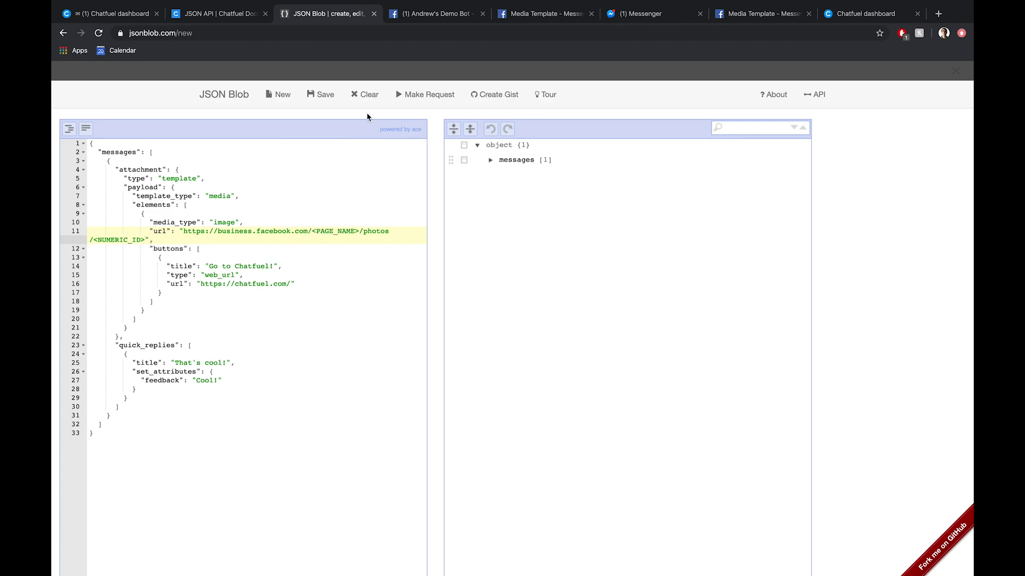
left_click(426, 14)
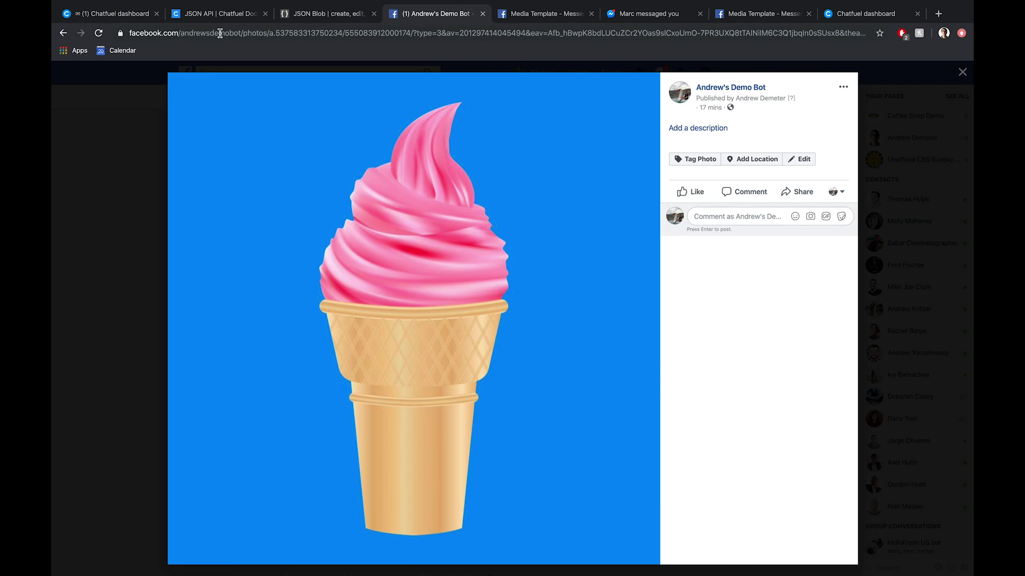
left_click(327, 13)
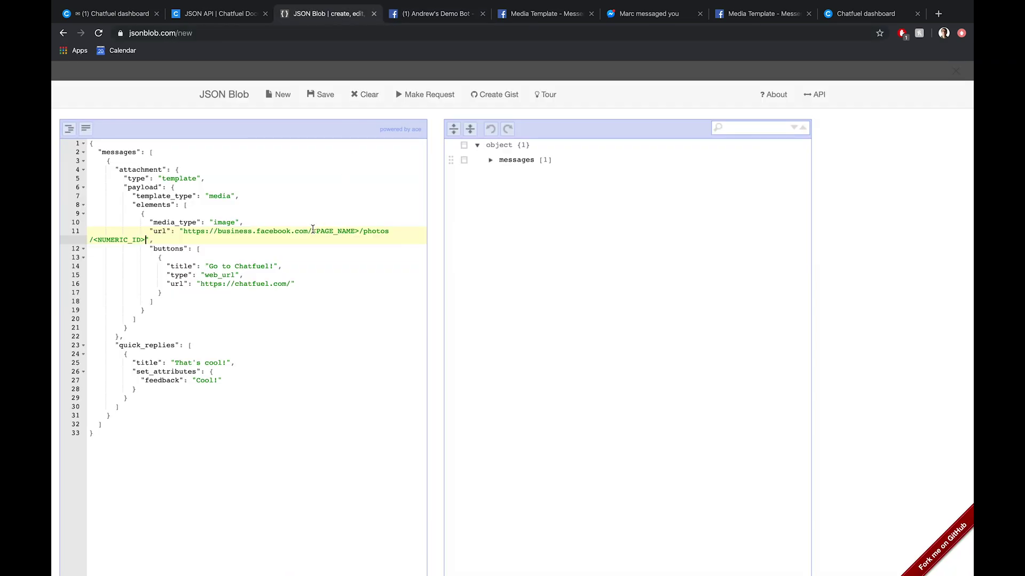
left_click_drag(312, 228, 359, 229)
type("andrewsdemobot")
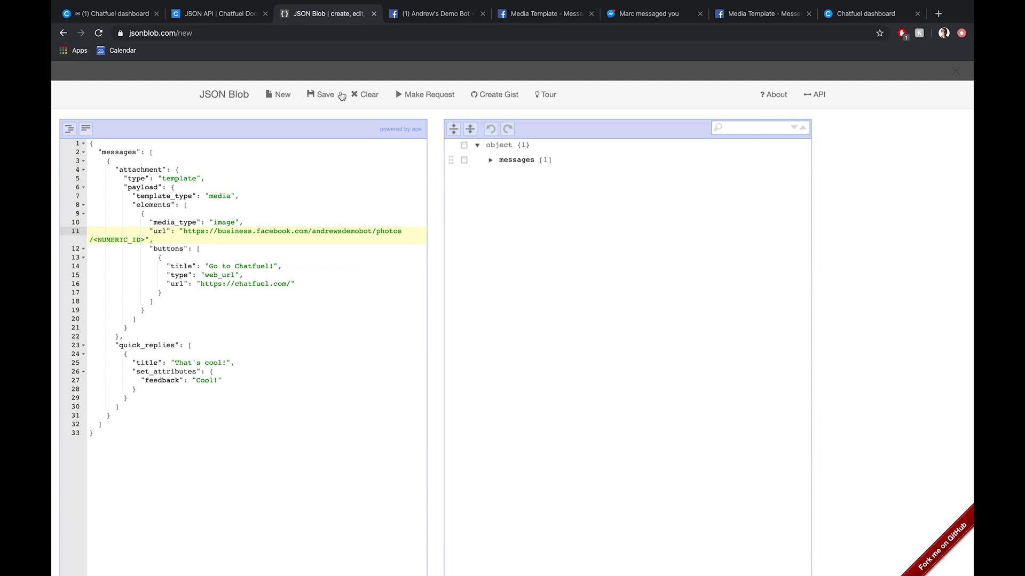
left_click(426, 21)
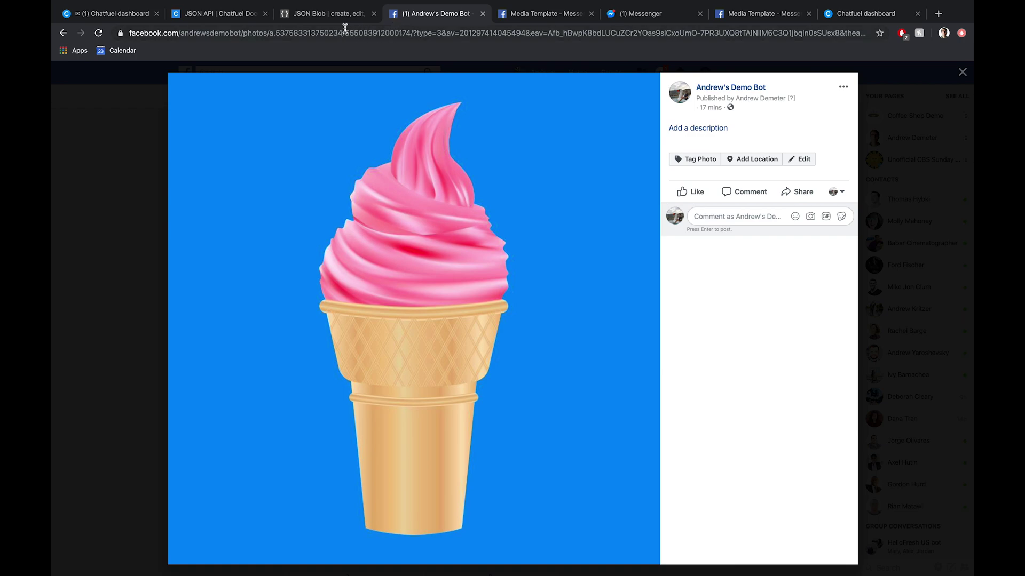
left_click(406, 33)
left_click(398, 33)
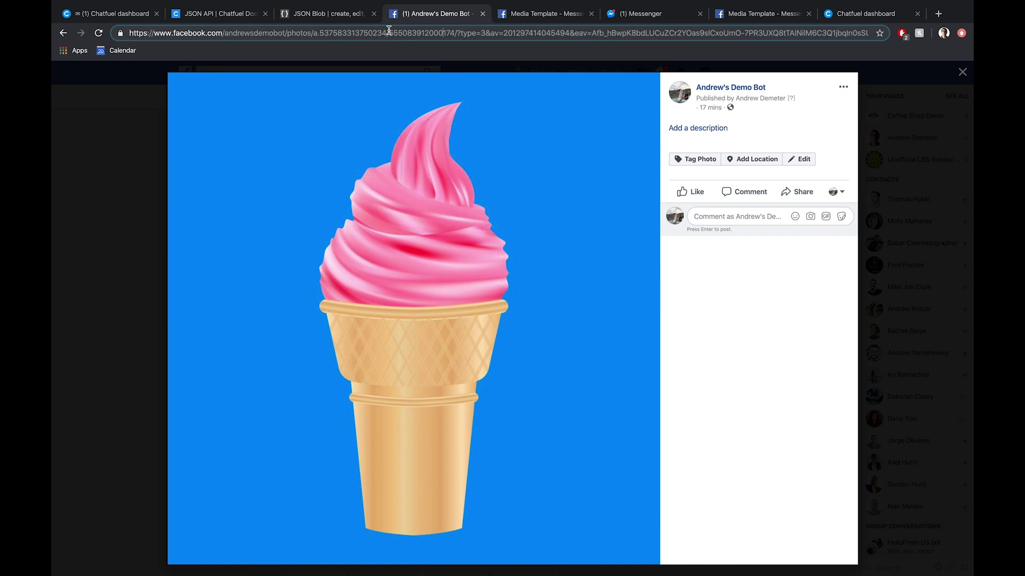
left_click_drag(389, 33, 454, 31)
key("ctrl+c")
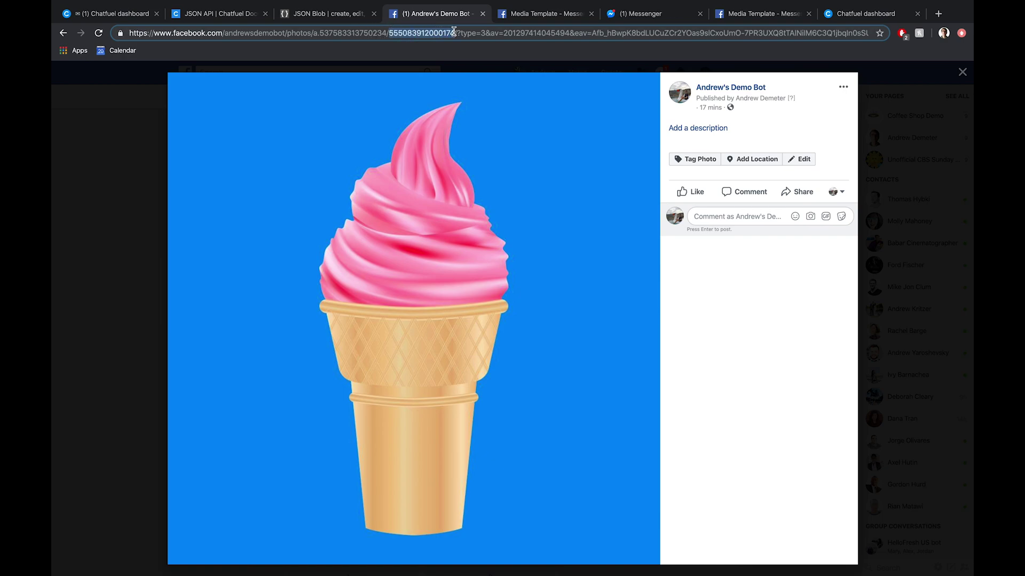
left_click(339, 13)
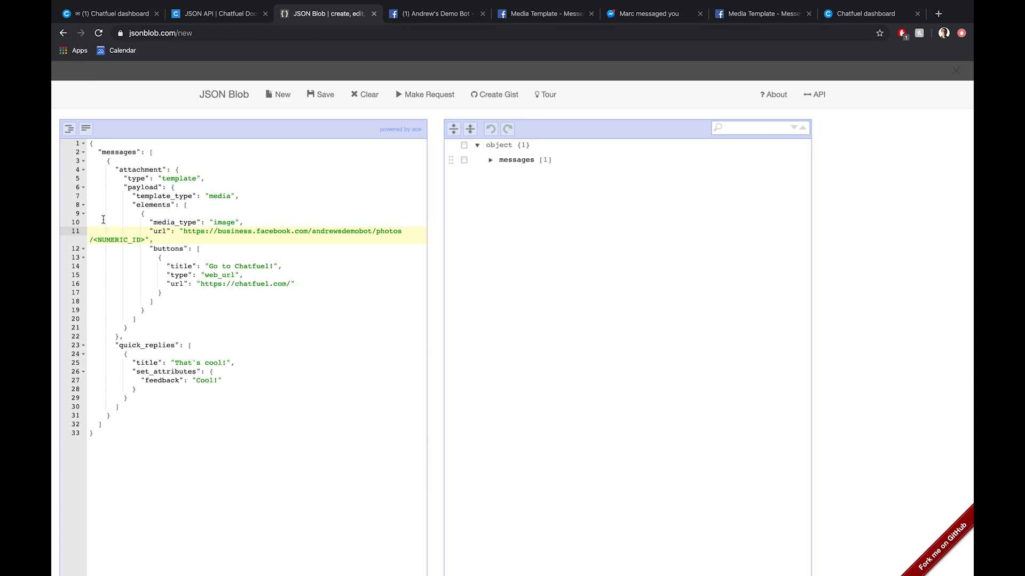
left_click_drag(95, 241, 146, 239)
key("ctrl+v")
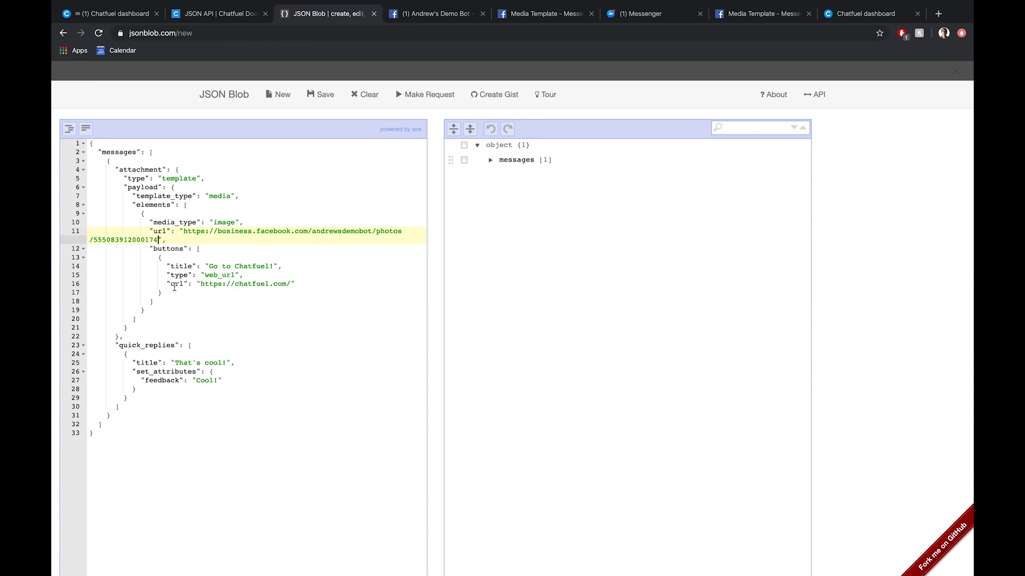
left_click(245, 475)
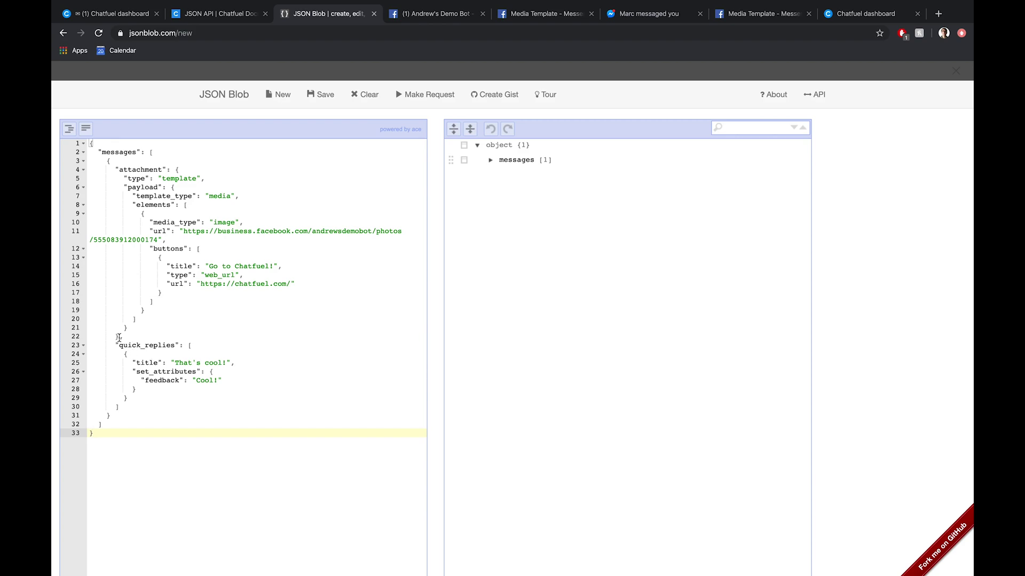
- Delete the quick_replies block (lines 22–30) from the JSON, keeping braces balanced
left_click_drag(120, 337, 133, 407)
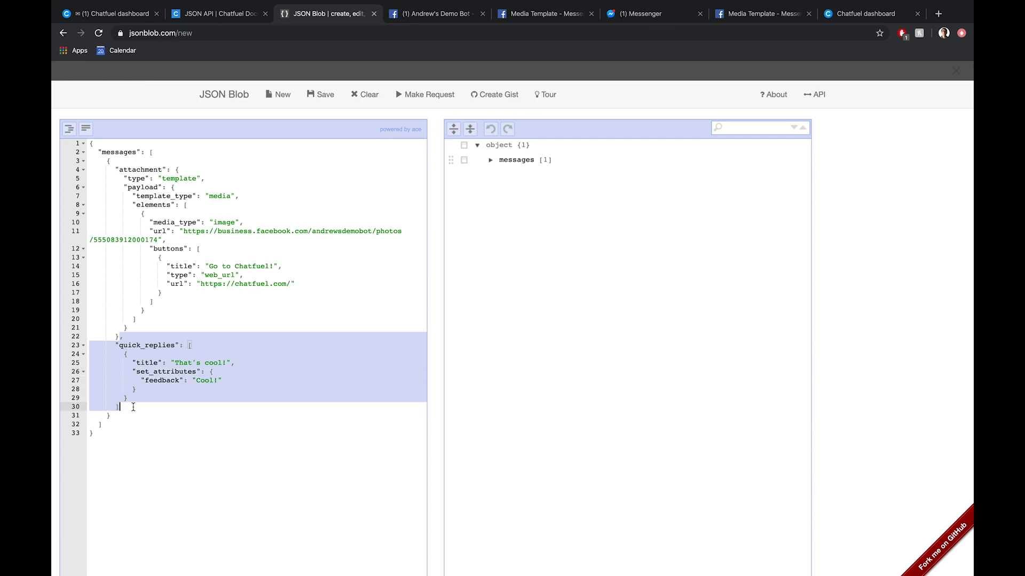
key("BackSpace")
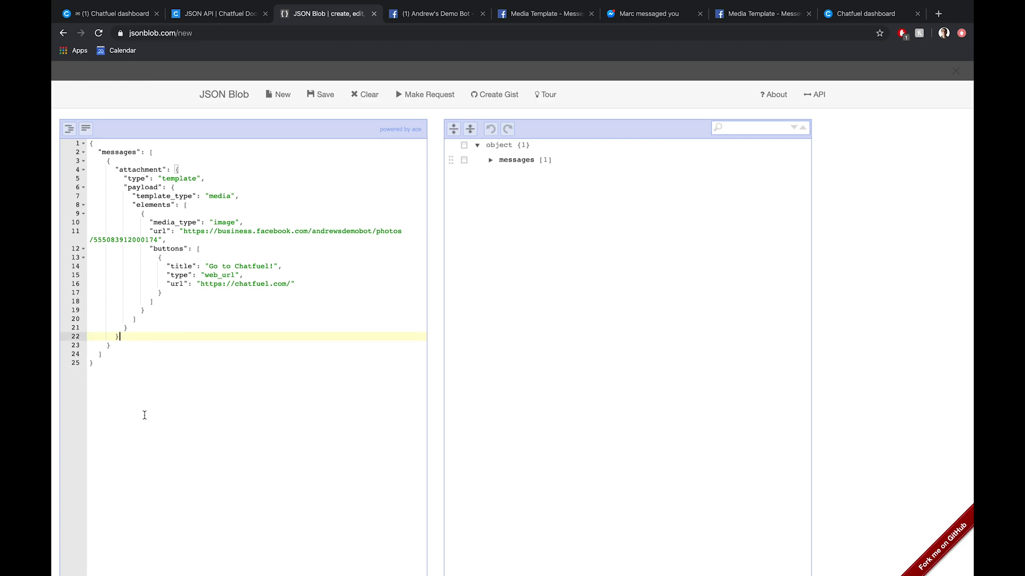
left_click(156, 423)
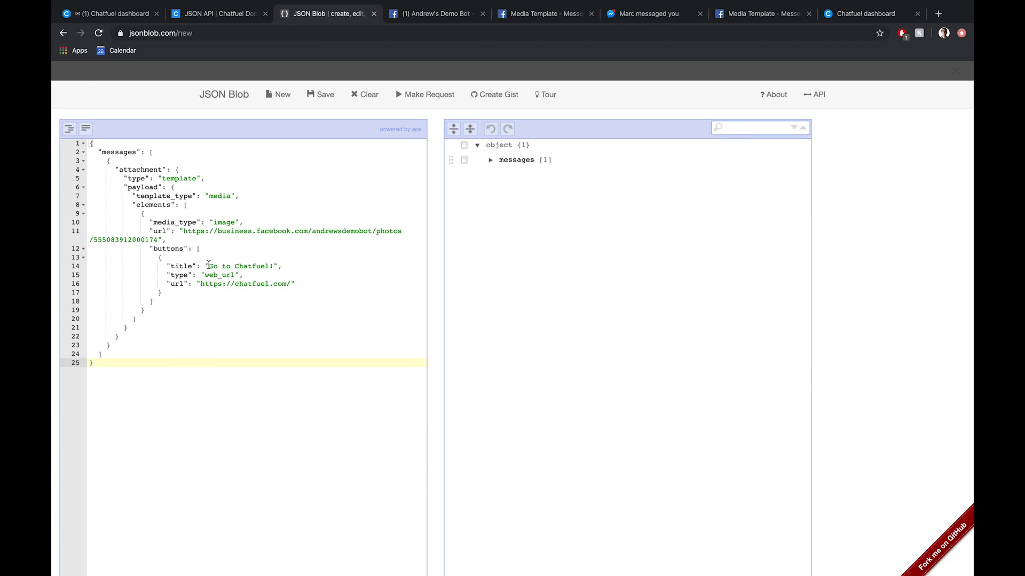
- Retitle the button 'Find Your Favorite Flavor' and set its url to m.me/andrewsdemobot
left_click_drag(208, 265, 274, 267)
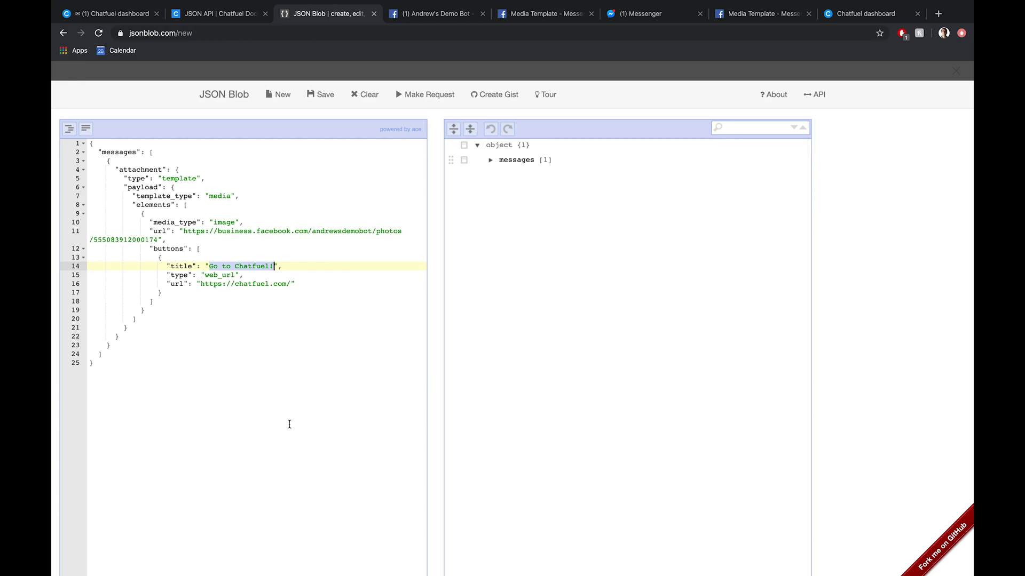
type("Find Your Favorite Flavor")
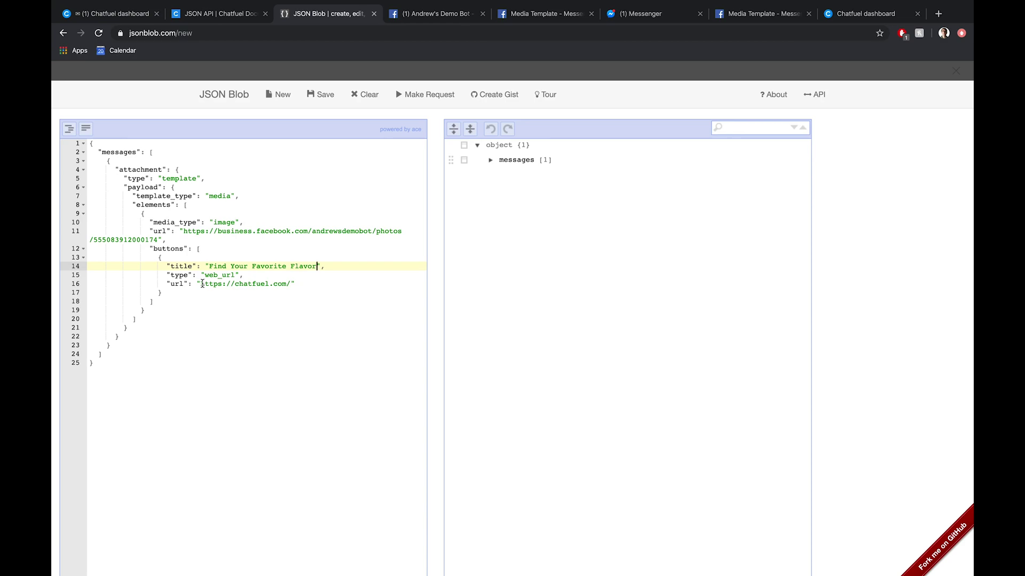
left_click_drag(201, 283, 289, 283)
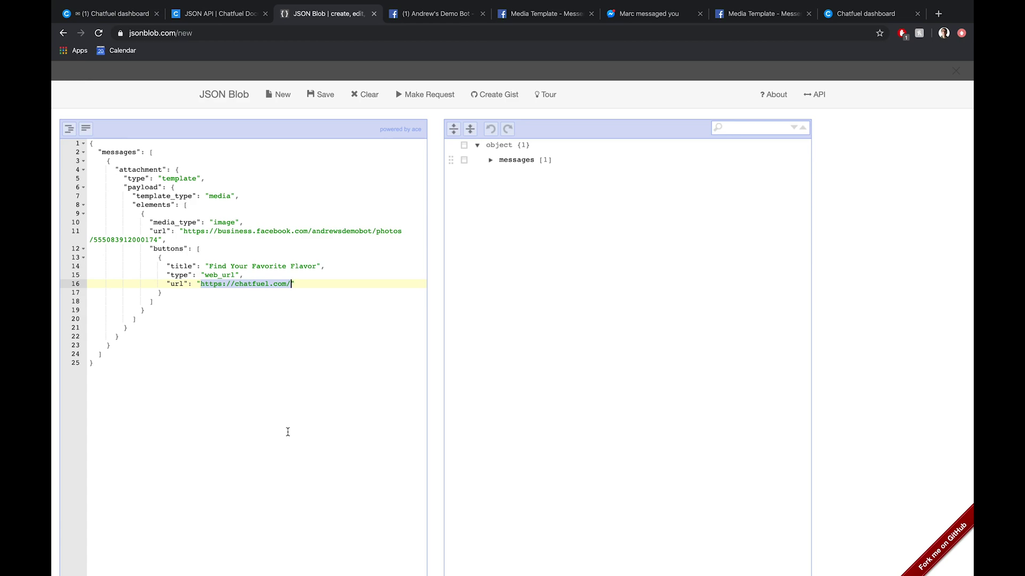
type("m.me")
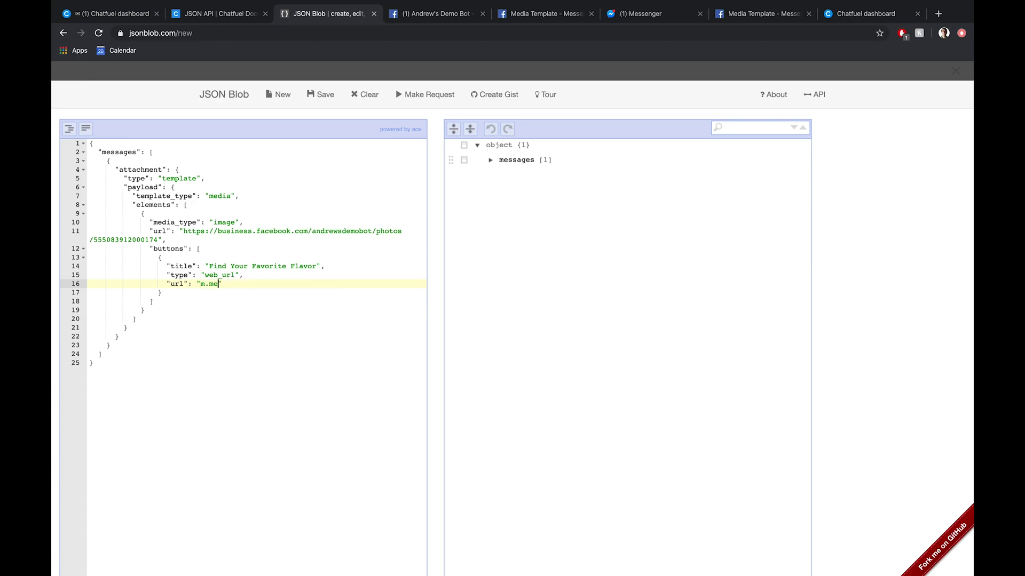
type("/andrewsdemob")
type("ot")
type("?ref=")
key("BackSpace")
key("BackSpace")
key("BackSpace")
key("BackSpace")
key("BackSpace")
left_click(270, 480)
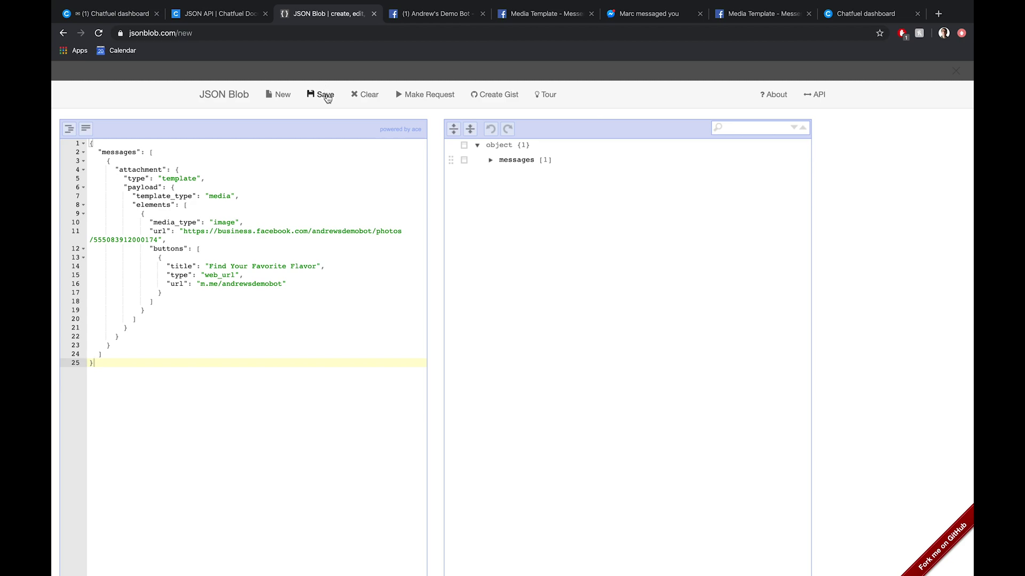
- Save the media template as a new JSON Blob and copy its URL
left_click(325, 95)
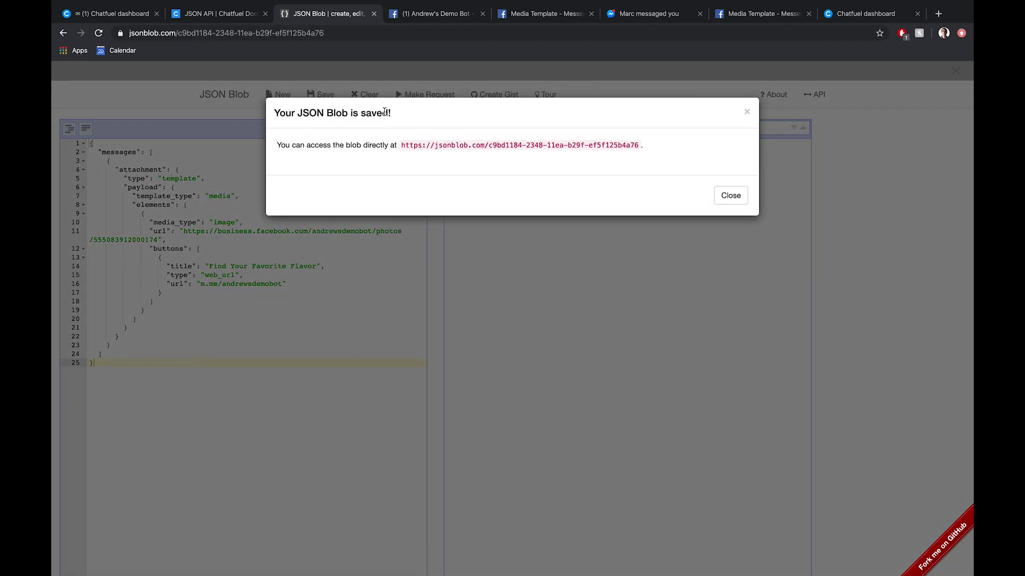
left_click_drag(402, 145, 643, 146)
key("ctrl+c")
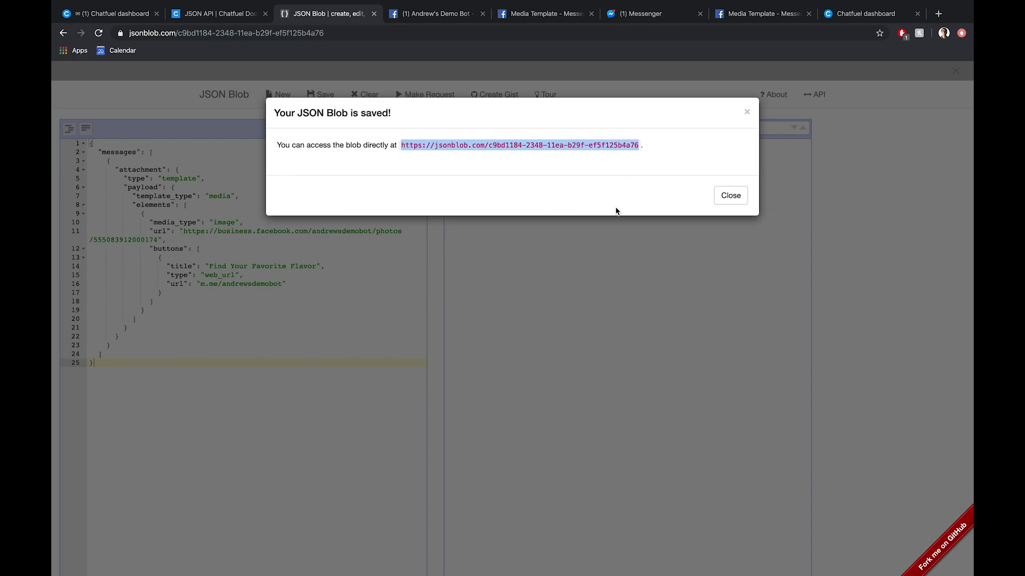
left_click(121, 14)
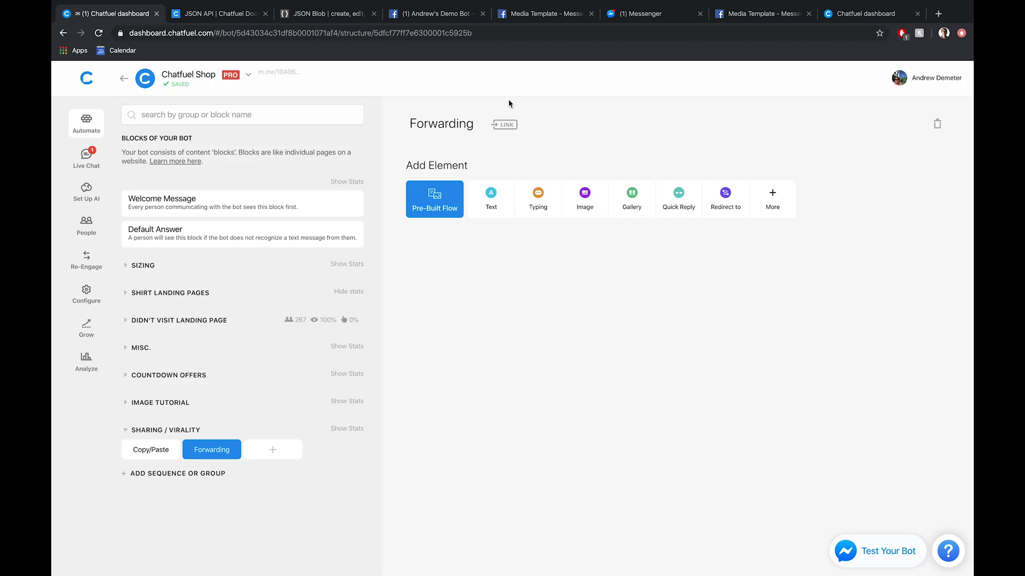
- Add a JSON API element sending GET to the blob URL with api/ inserted
left_click(777, 206)
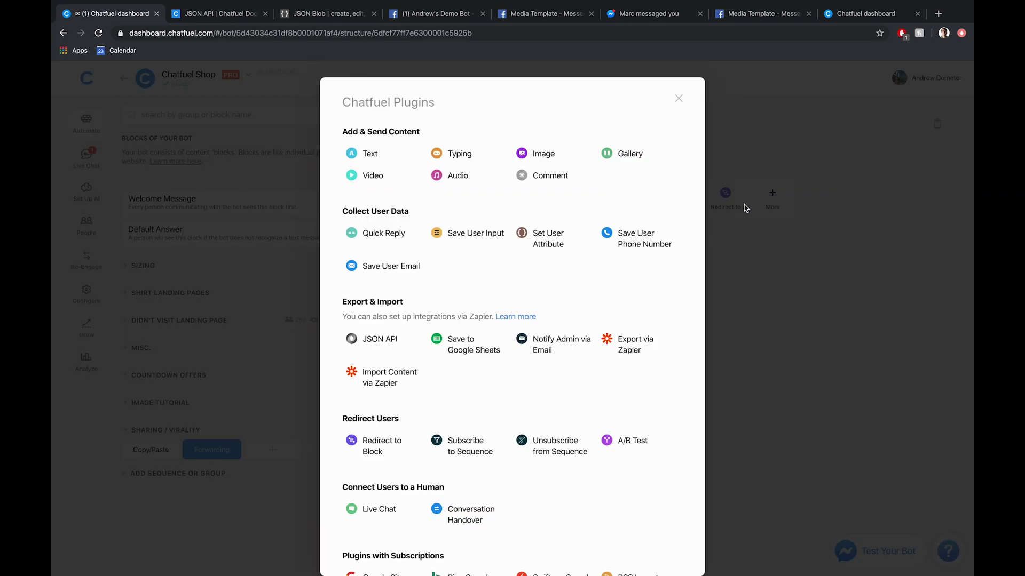
left_click(385, 341)
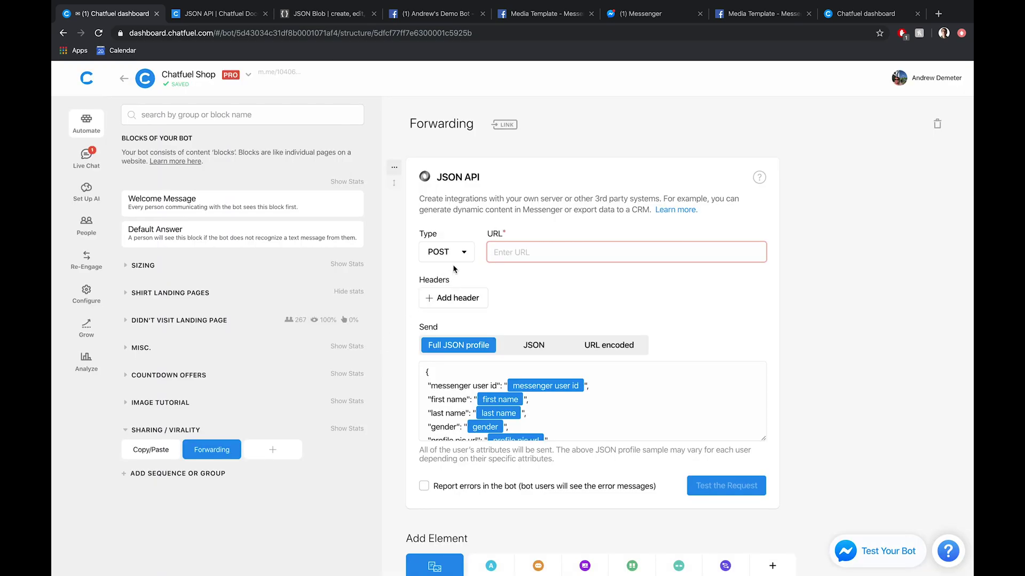
left_click(454, 256)
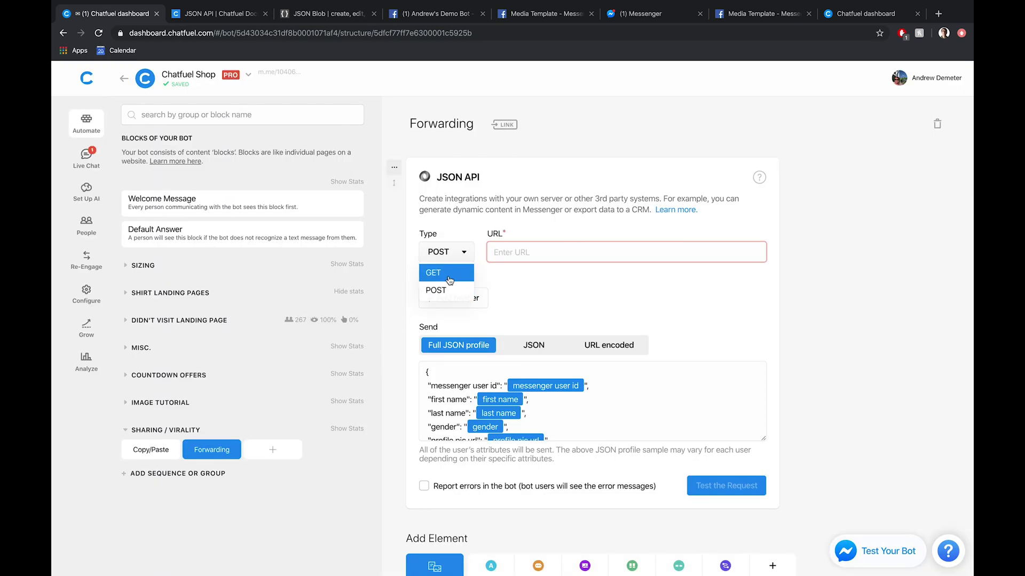
left_click(448, 271)
left_click(524, 248)
key("ctrl+v")
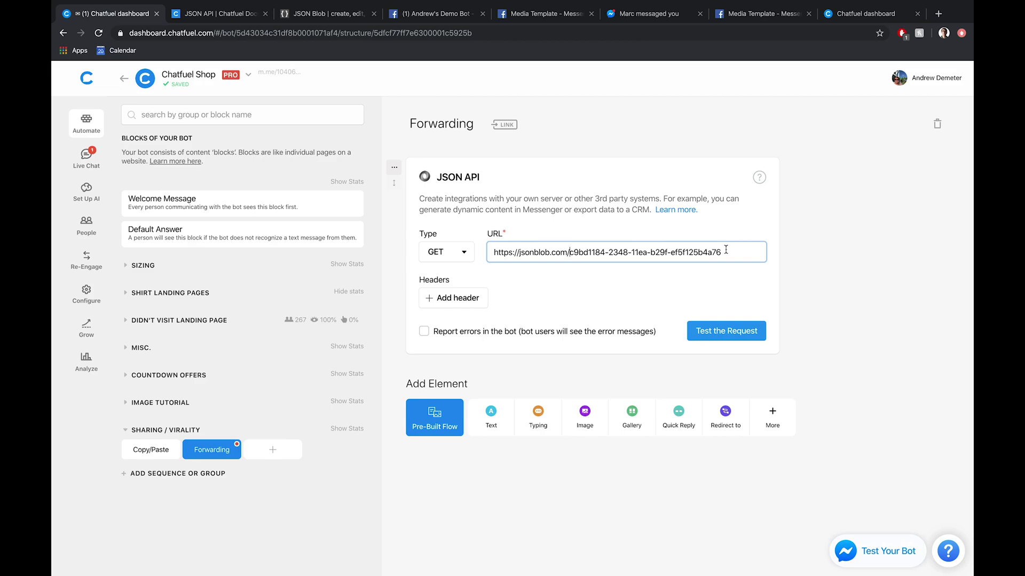
type("api/")
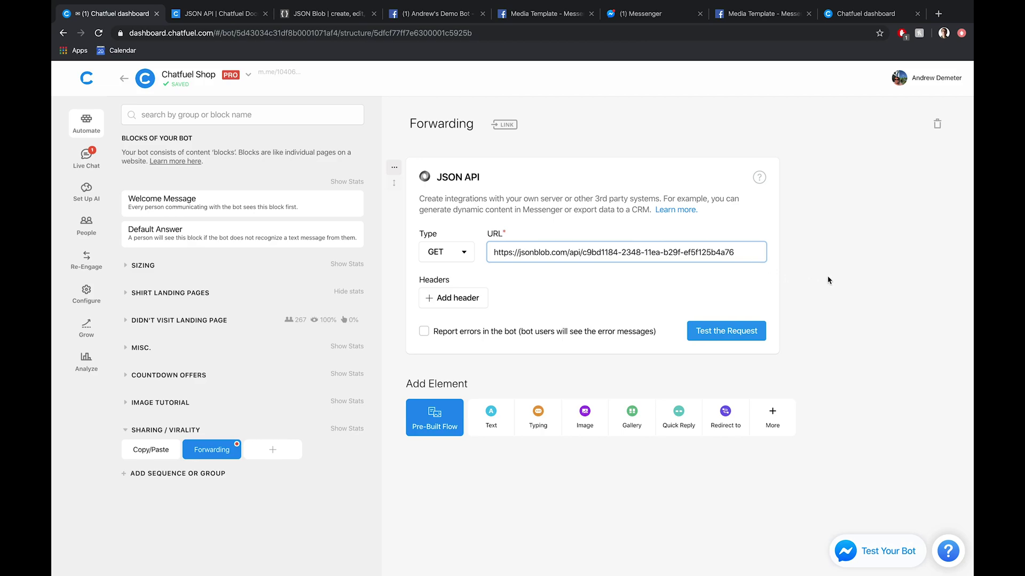
left_click(830, 276)
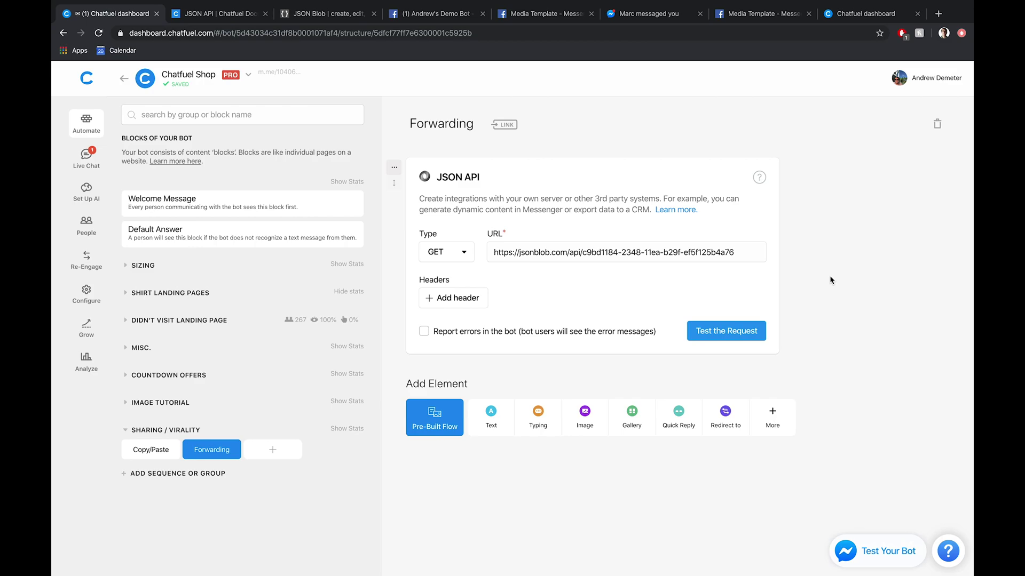
- Test the request for 200 OK, then run Test Your Bot in Messenger
left_click(744, 332)
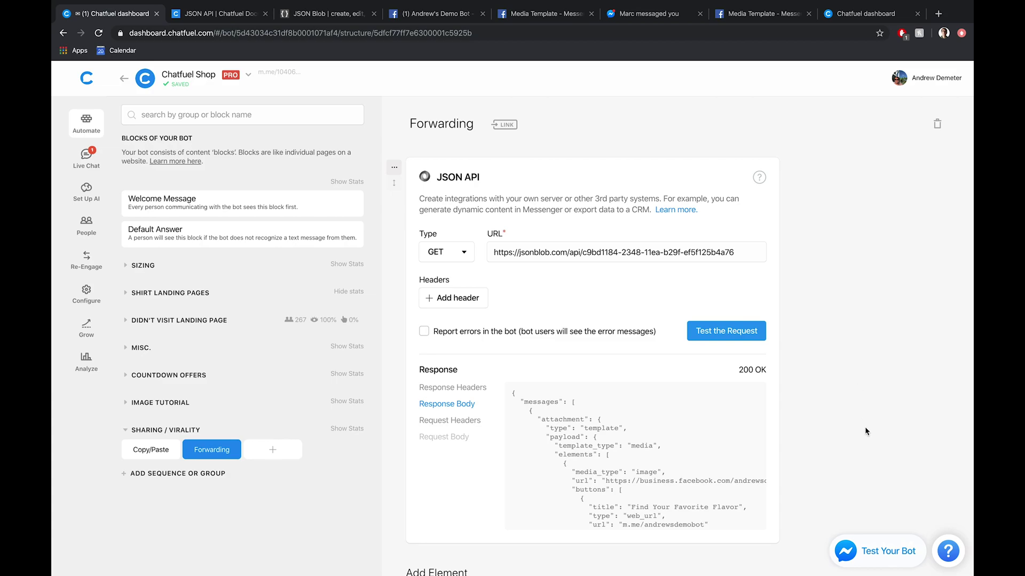
left_click(877, 548)
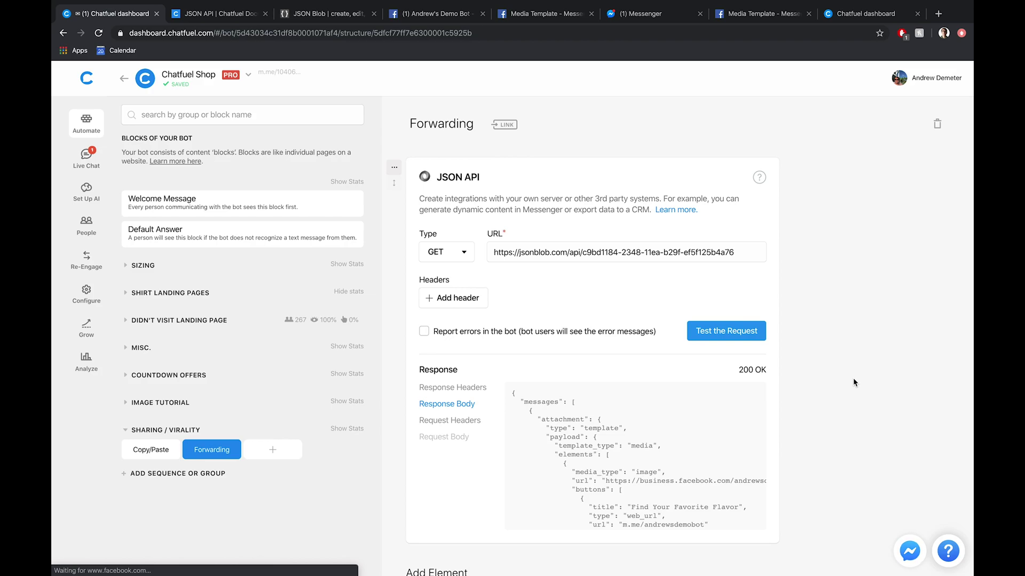
left_click(649, 23)
- Open the Chatfuel Shop chat, start forwarding the ice-cream card, then cancel
left_click(156, 179)
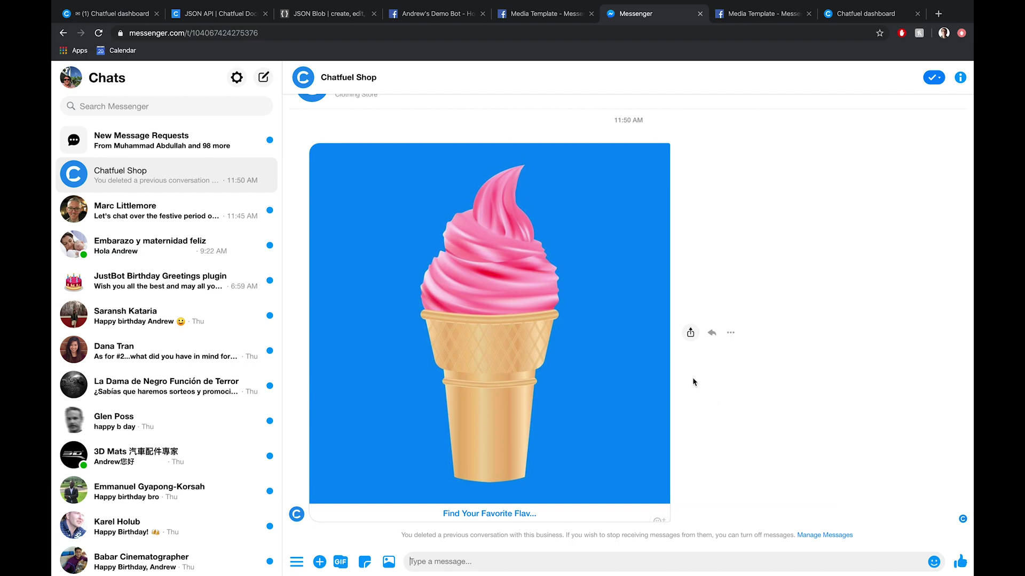
left_click(691, 337)
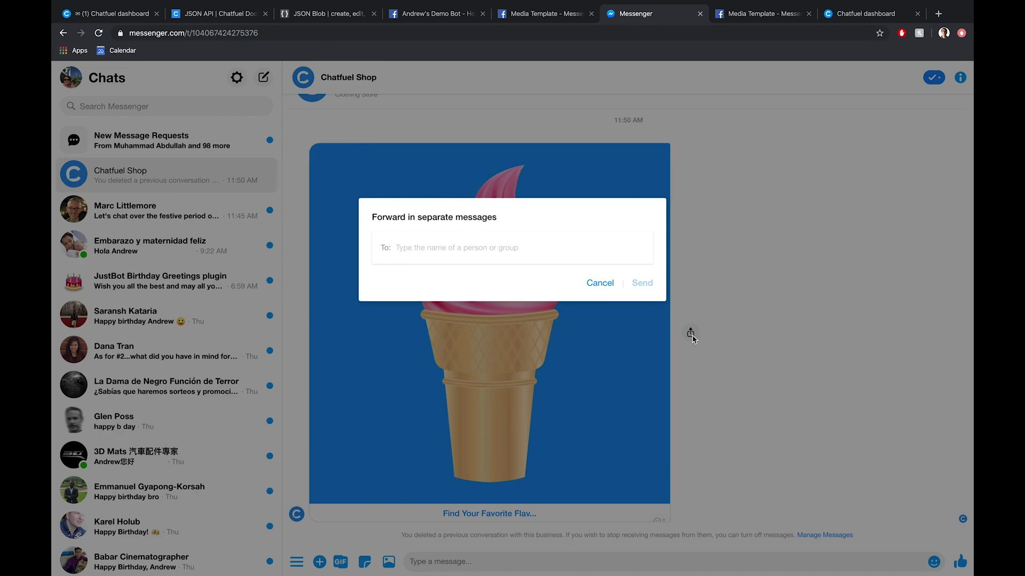
left_click(598, 283)
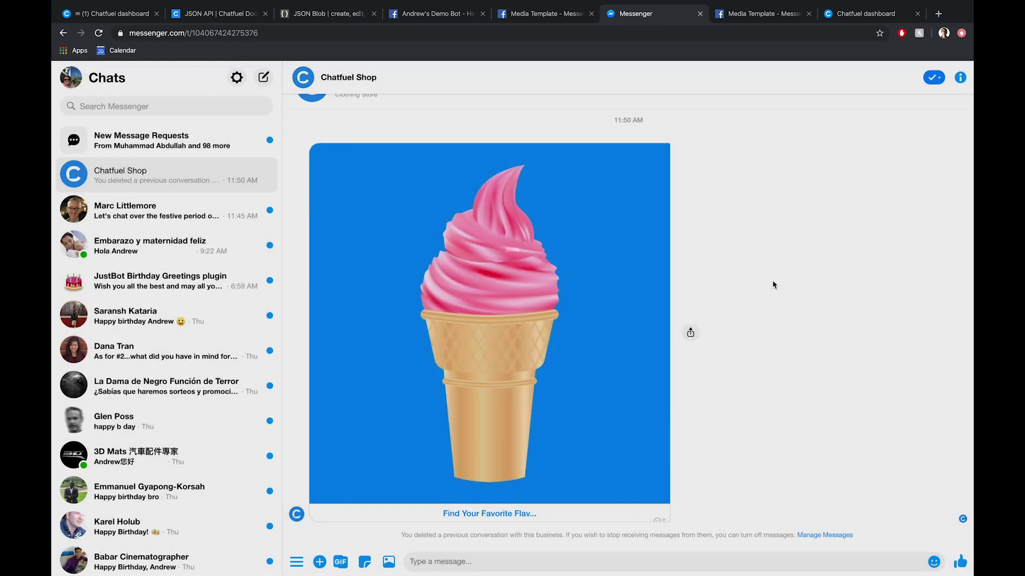